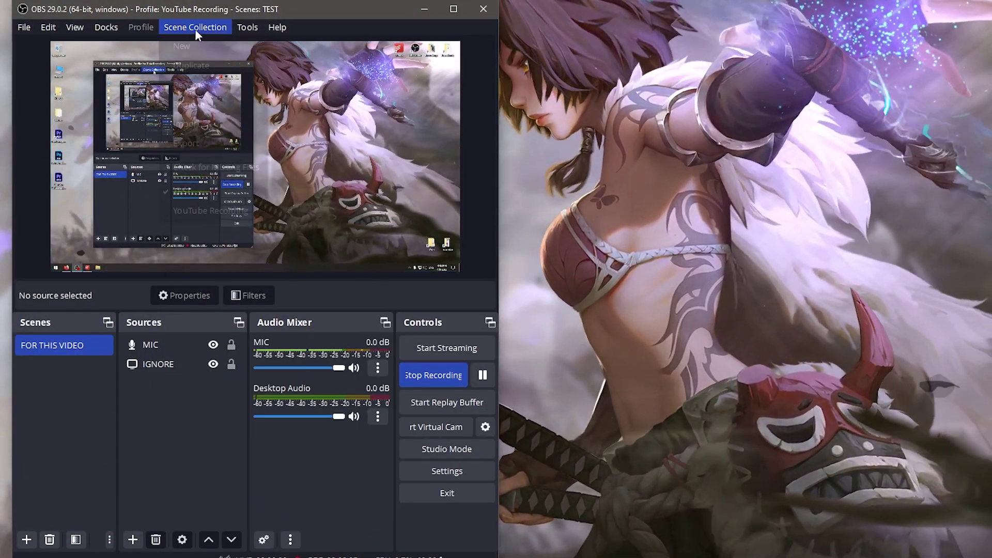
Step: Check the scene collection list without switching, then select the MIC and IGNORE sources
click(195, 29)
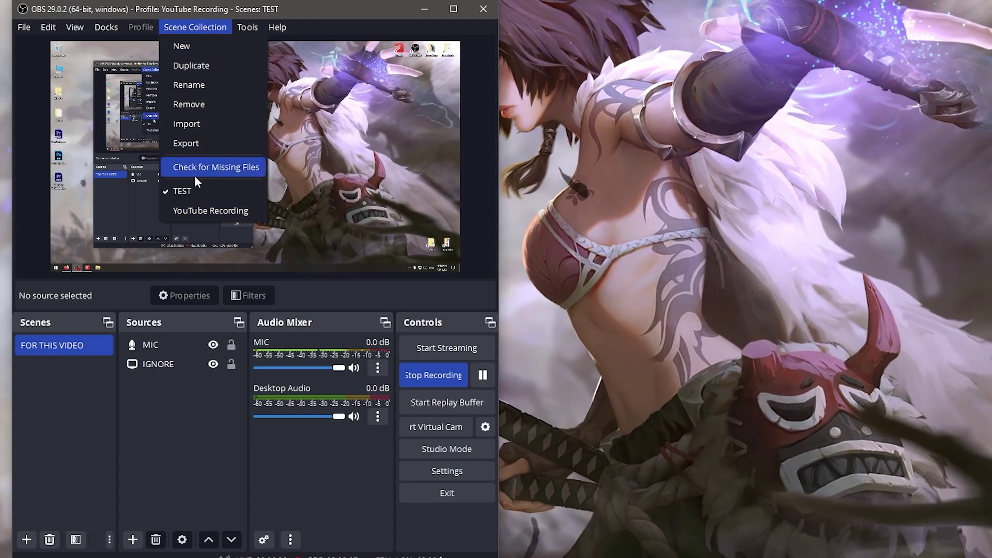
click(156, 473)
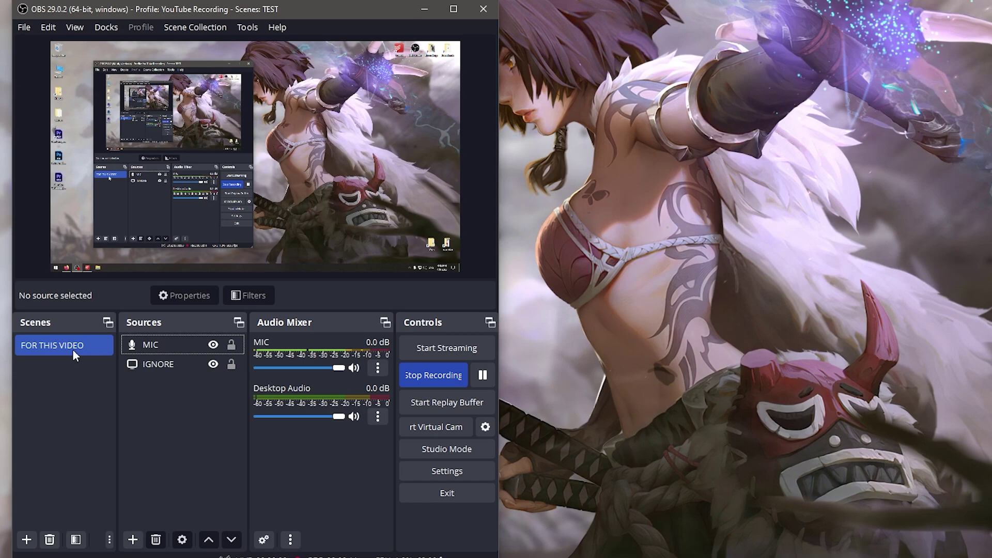
click(167, 364)
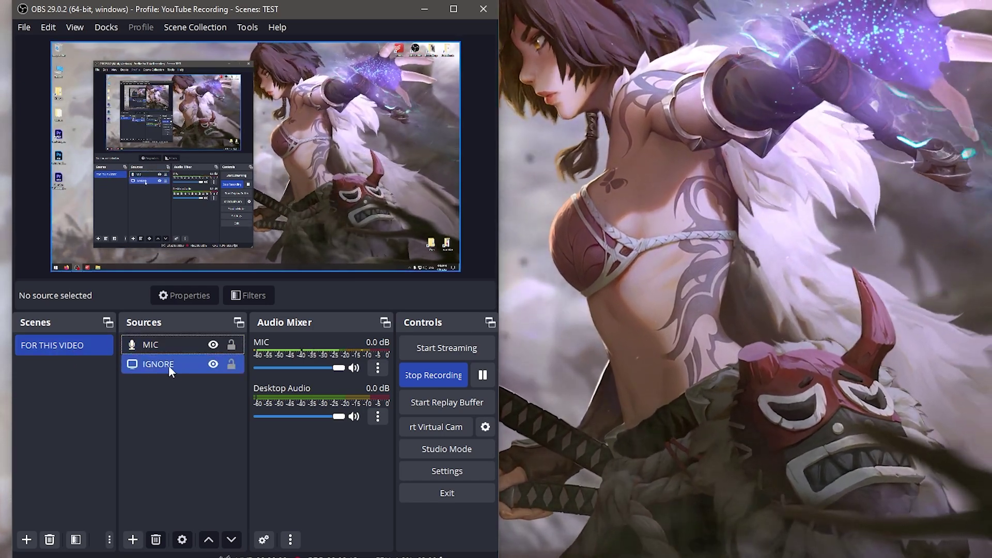
click(212, 423)
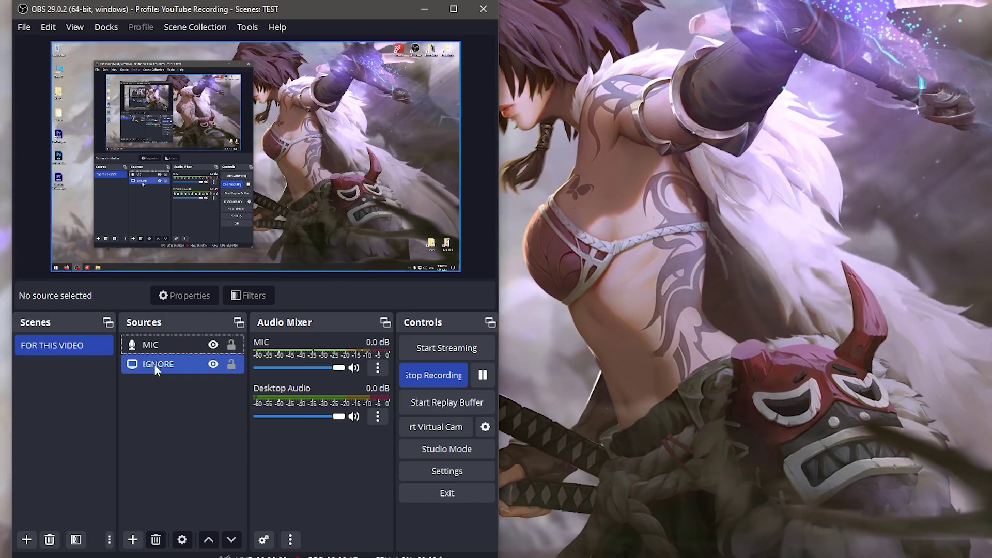
click(170, 346)
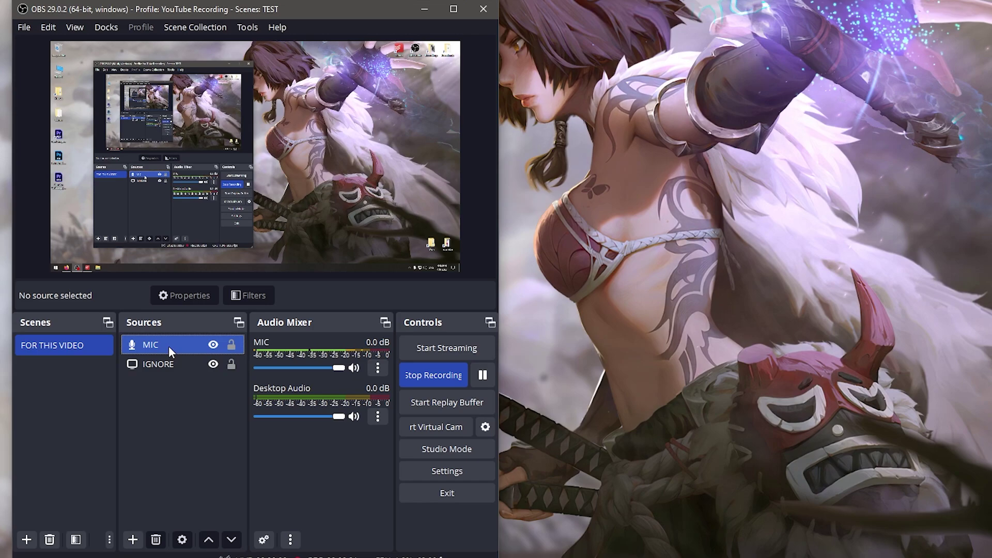
click(168, 362)
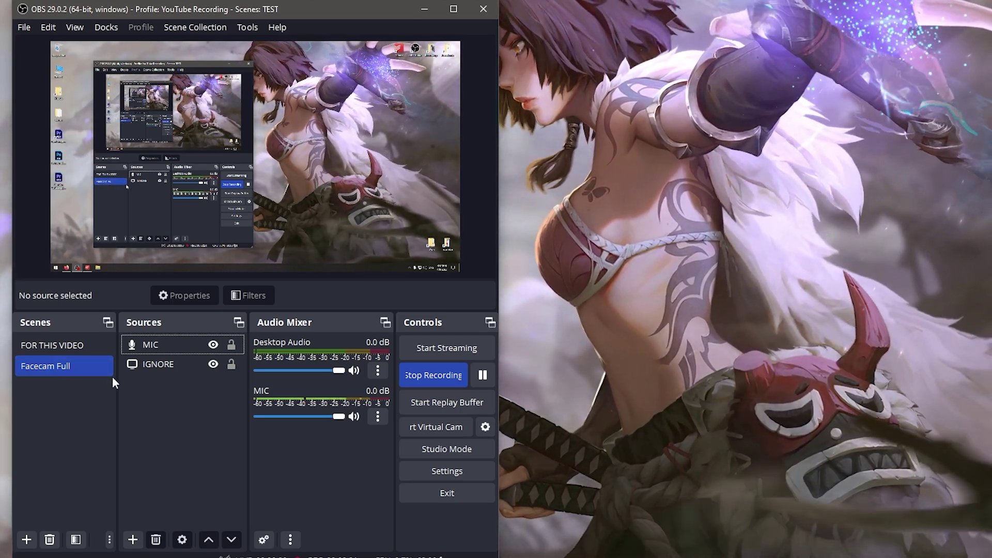
Step: Add a new Video Capture Device source and pick Elgato Virtual Camera as its device
right_click(180, 407)
mouse_move(210, 418)
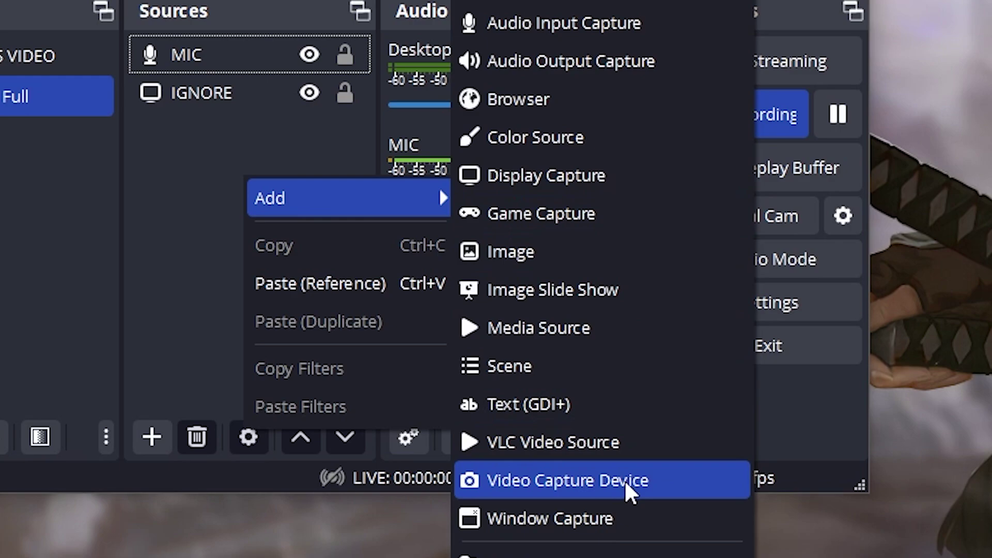
click(634, 482)
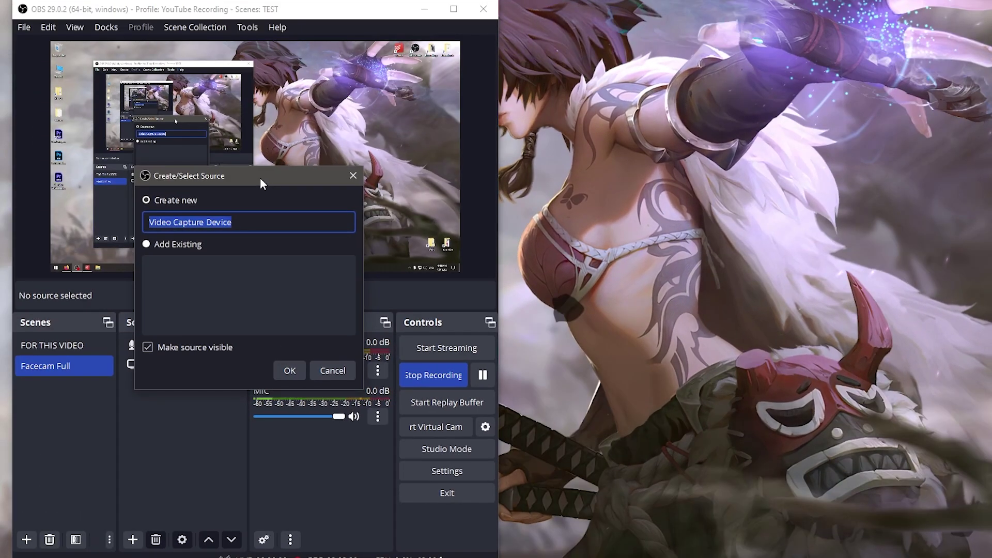
drag(335, 193, 682, 232)
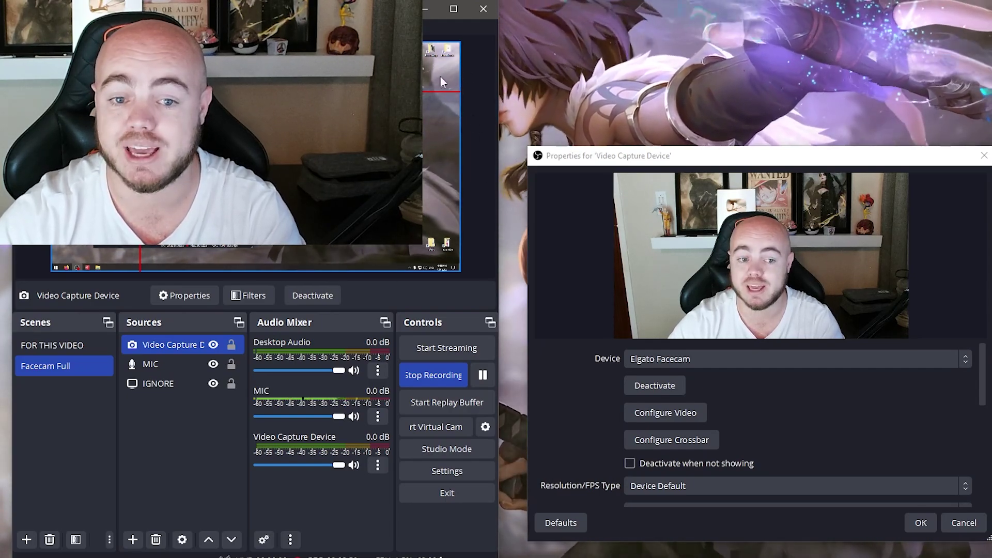
drag(665, 164, 645, 159)
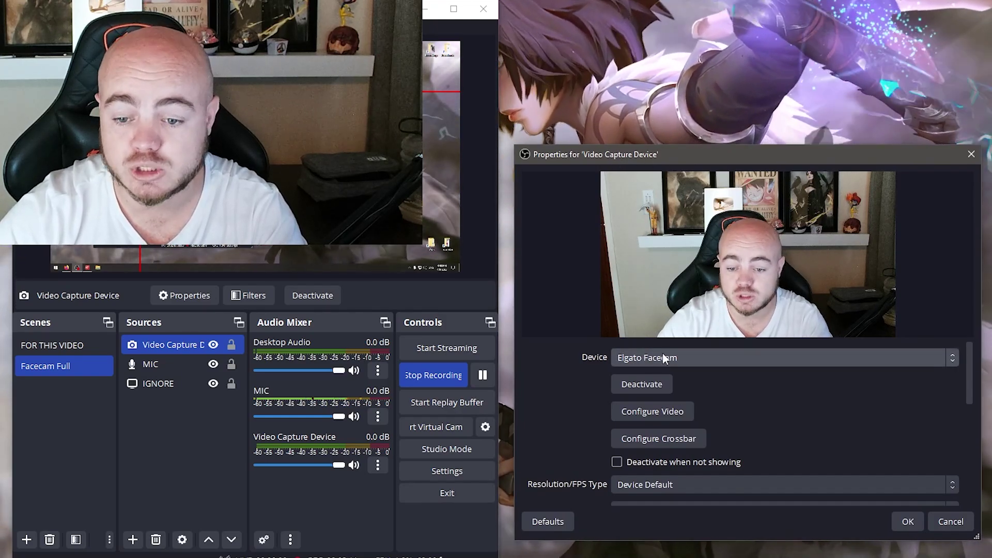
click(672, 356)
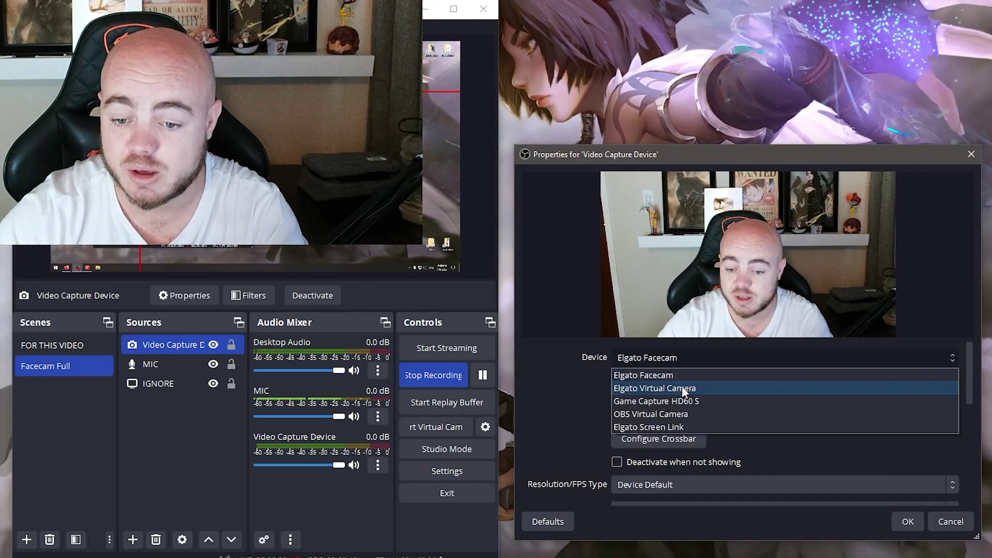
click(682, 388)
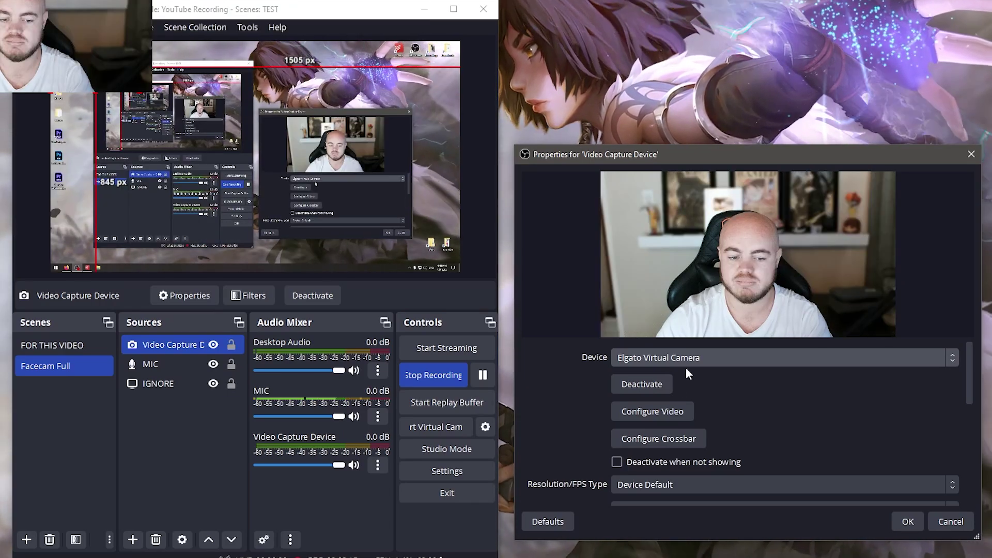
Step: Confirm the Video Capture Device properties with Elgato Virtual Camera selected
click(909, 520)
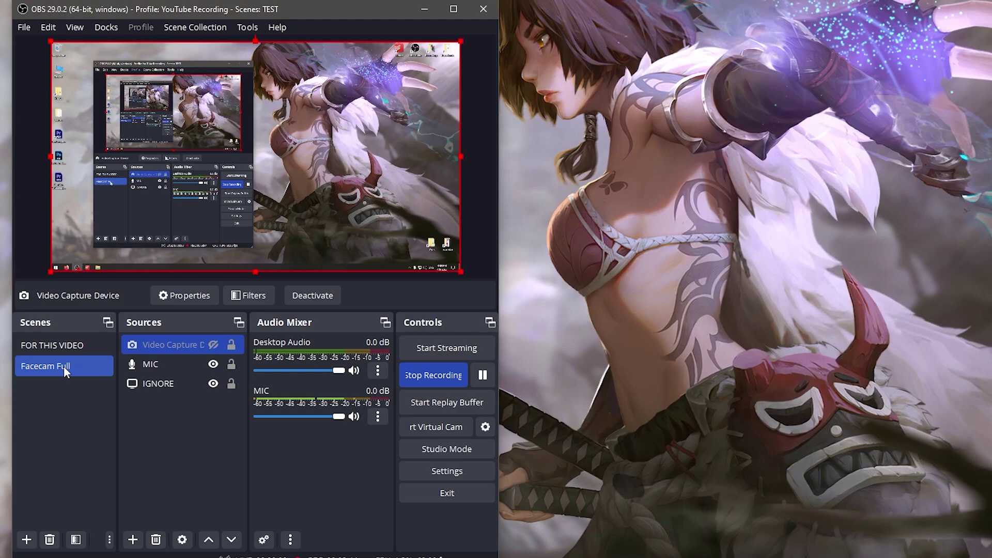
Step: Duplicate Facecam Full as 'Facecam NO BACKGROUND', then reselect Facecam Full
right_click(63, 366)
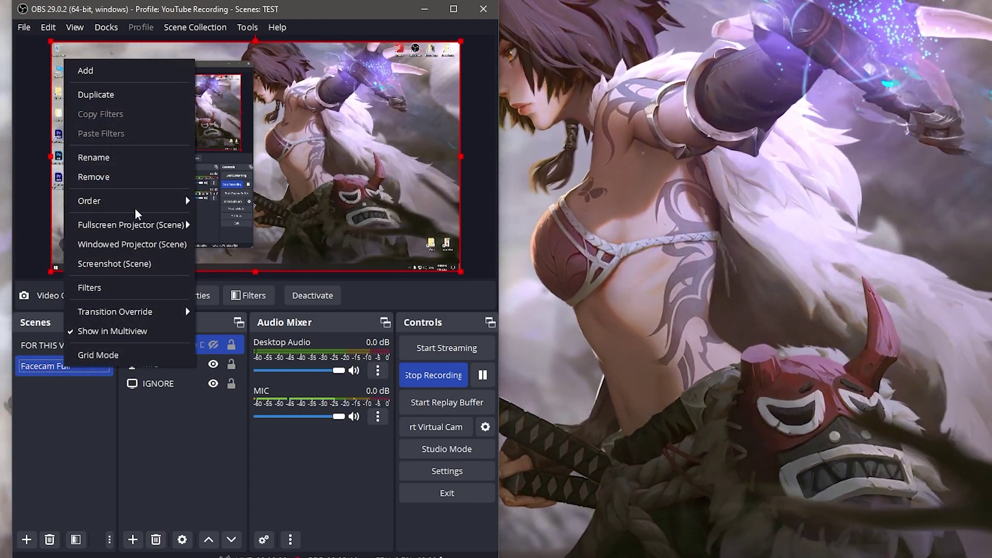
click(123, 95)
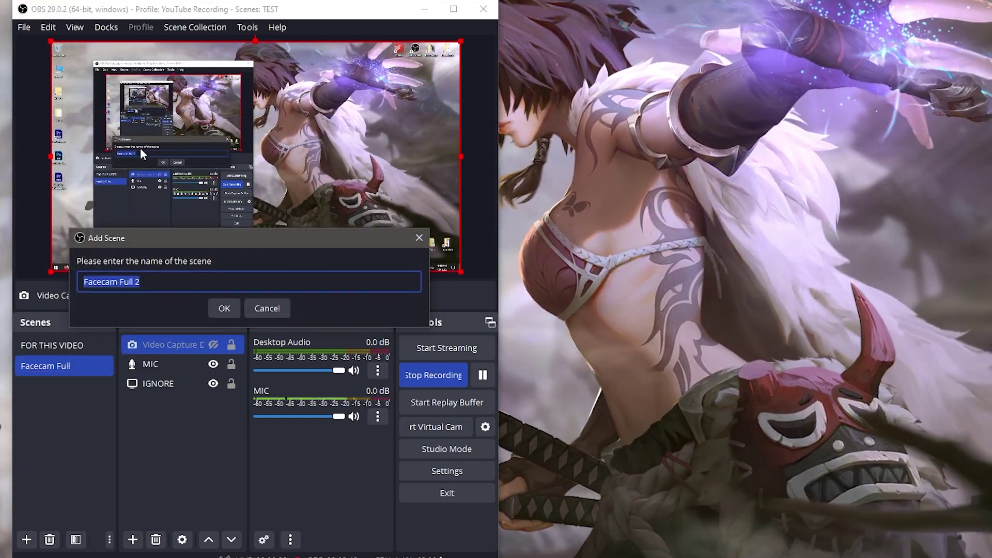
drag(171, 282, 120, 281)
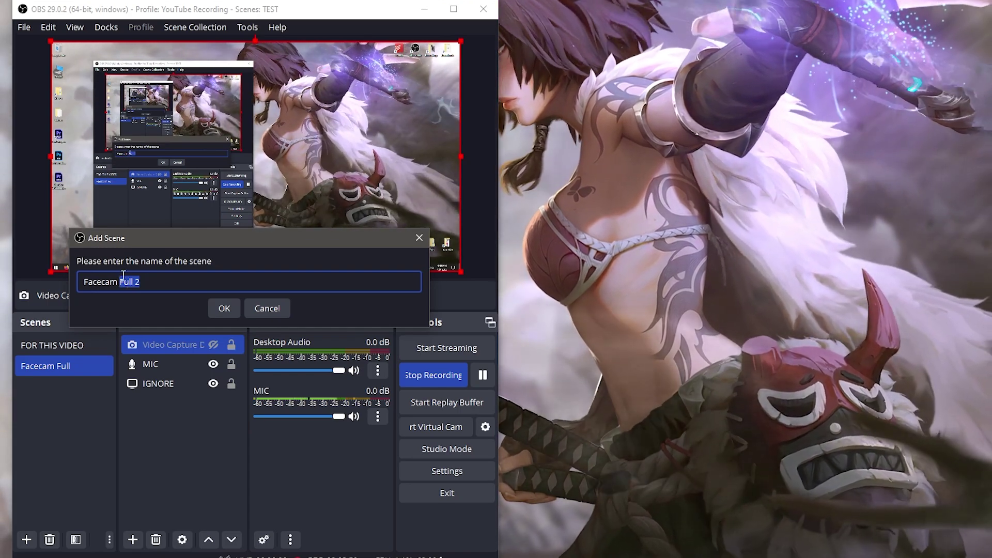
text(NO)
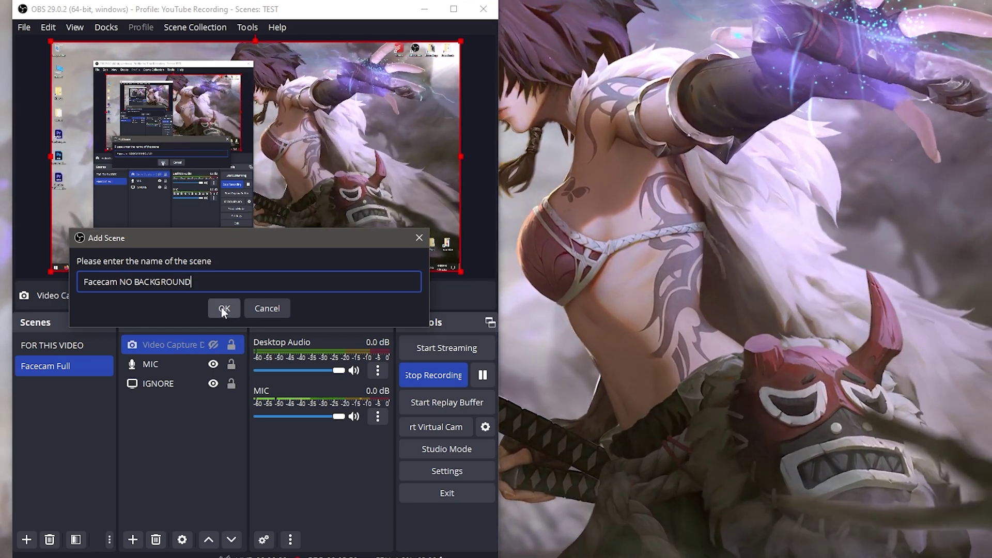
click(222, 308)
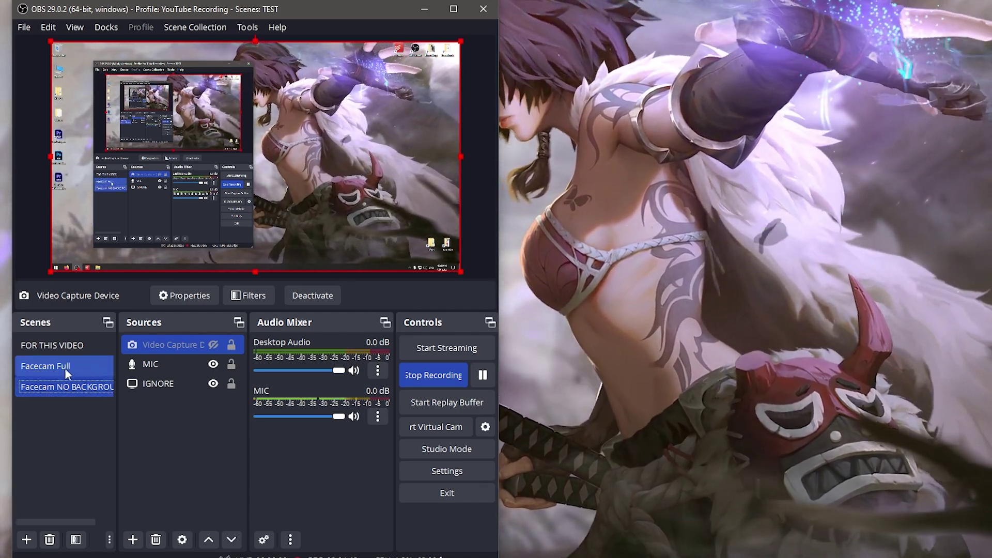
click(63, 366)
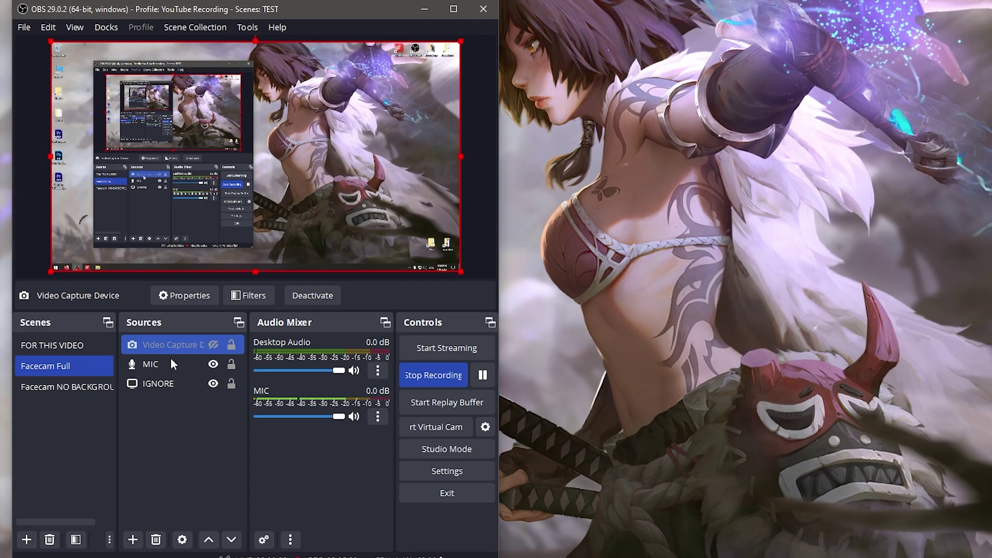
Step: Duplicate Facecam Full as a new scene named 'Facecam Cropped'
right_click(175, 443)
mouse_move(215, 457)
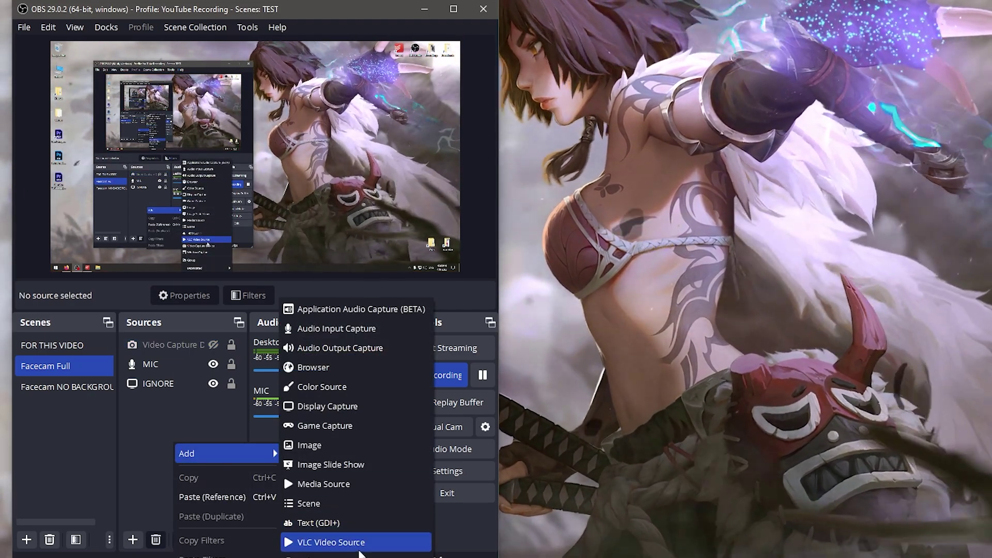
click(136, 436)
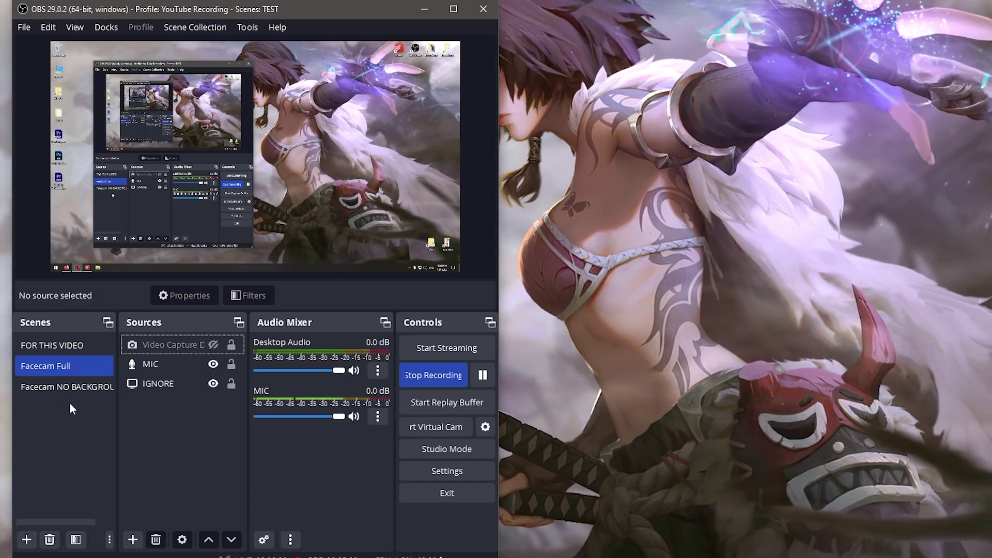
shift+click(69, 386)
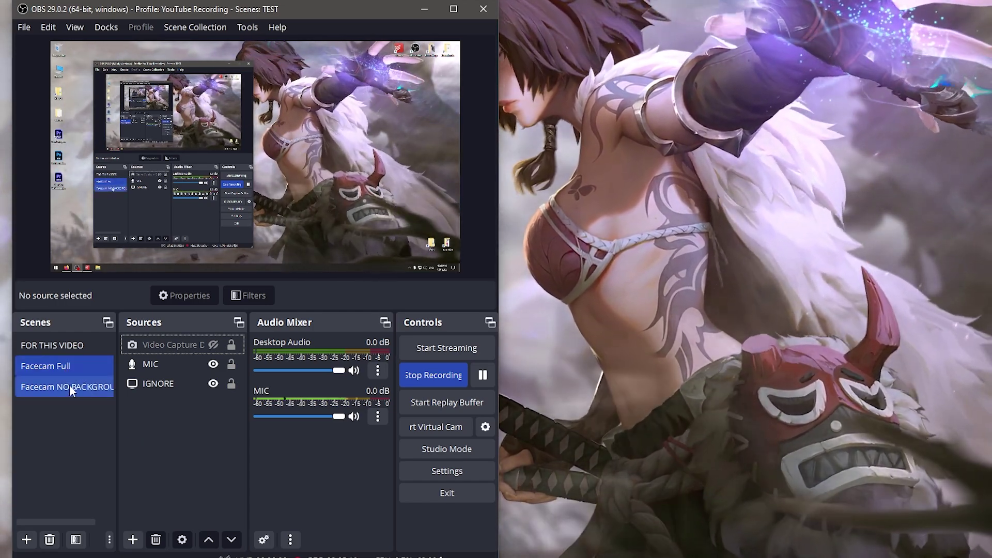
click(61, 368)
right_click(62, 368)
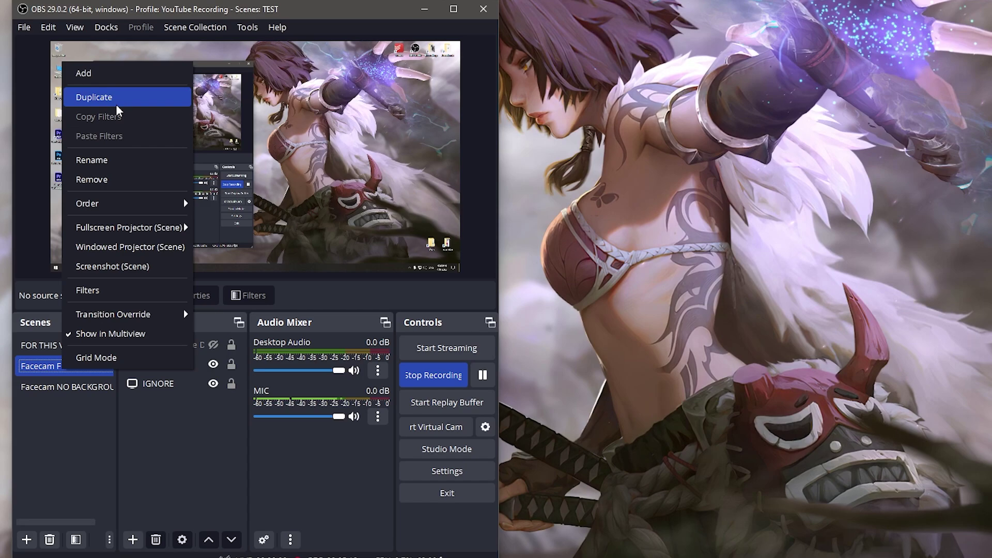
click(117, 103)
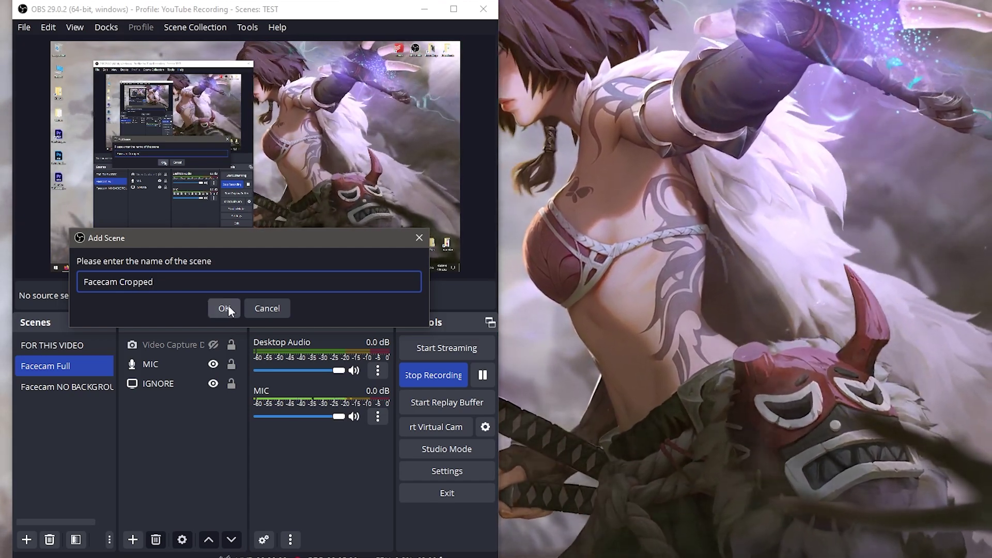
click(226, 308)
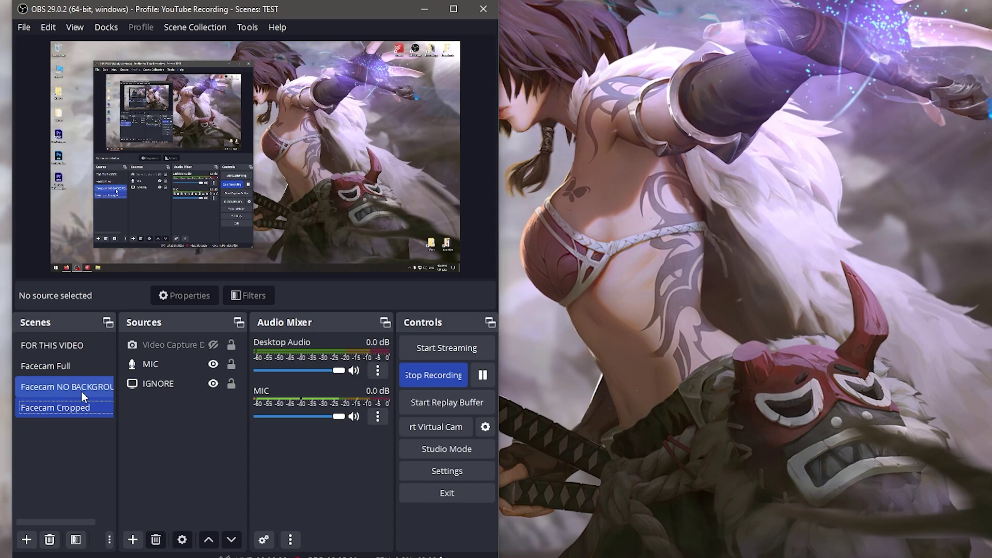
Step: Switch to Facecam NO BACKGROUND and select its webcam capture source
click(81, 391)
click(162, 388)
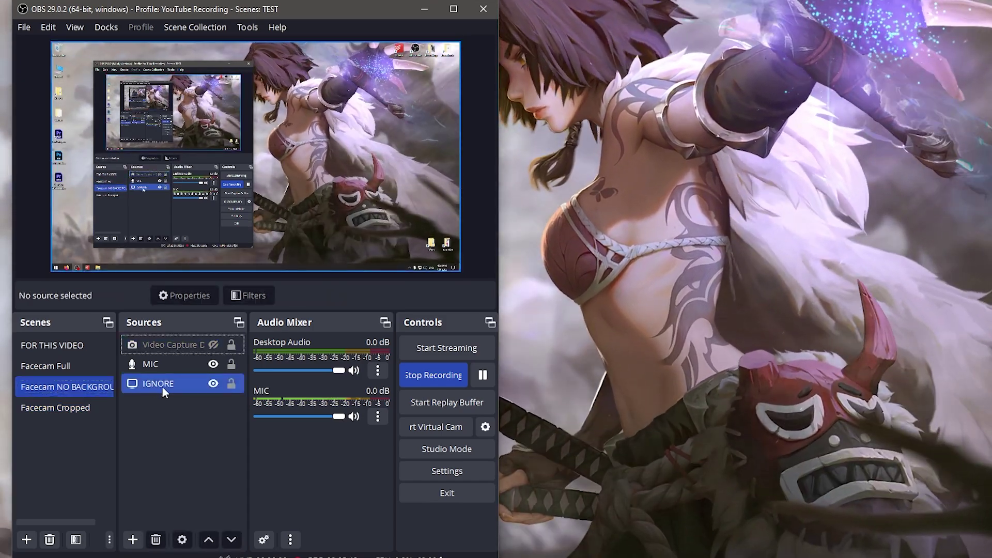
click(182, 345)
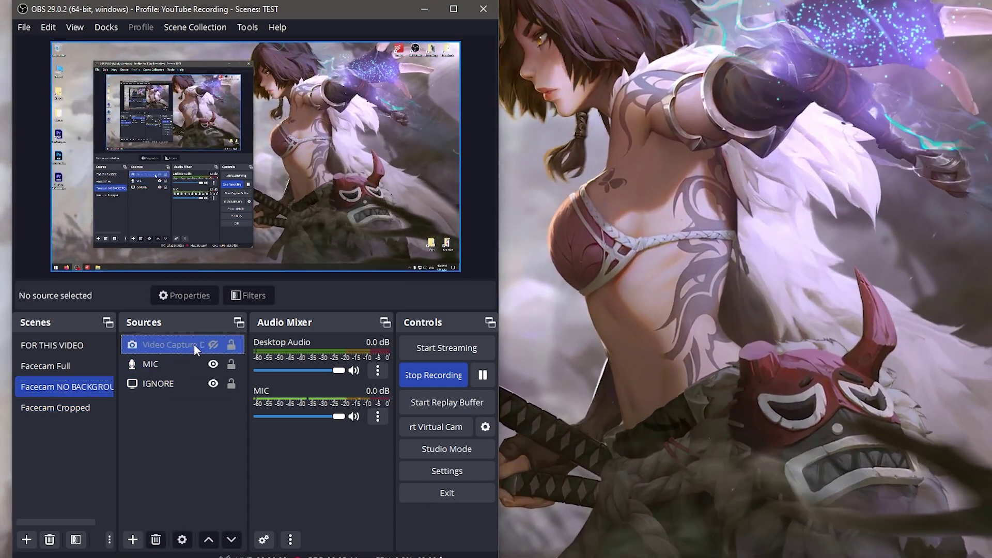
Step: Add an NVIDIA Background Removal filter in the Facecam NO BACKGROUND scene's filters
right_click(172, 346)
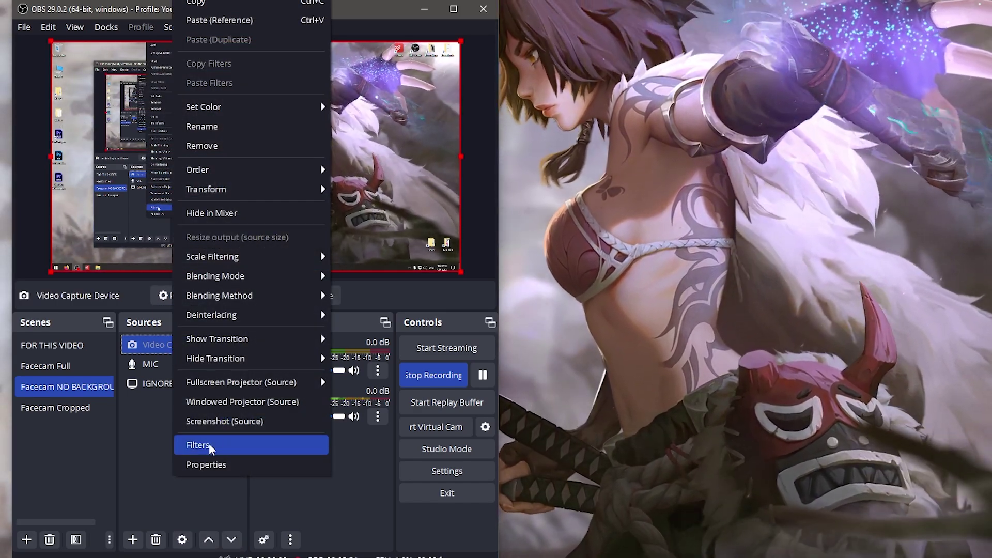
click(155, 429)
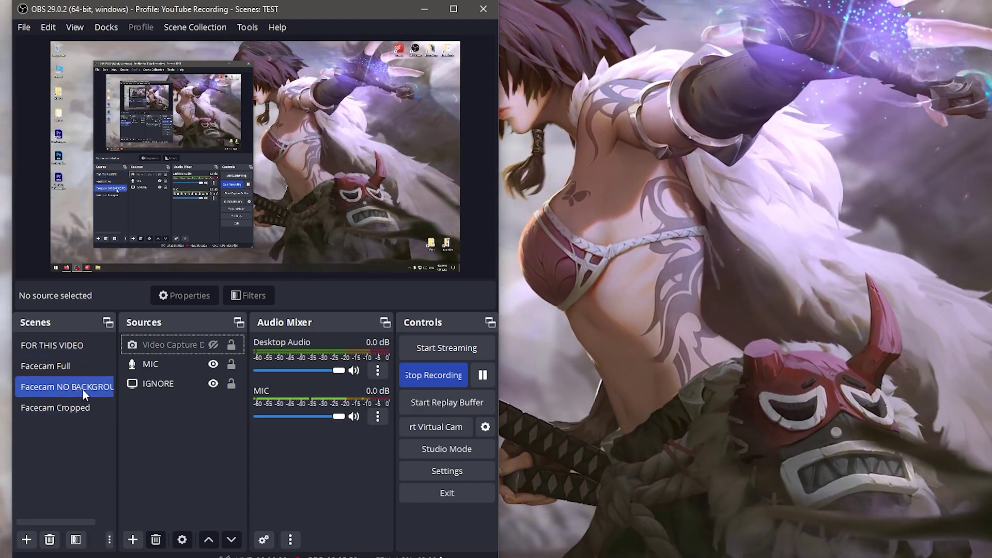
right_click(82, 389)
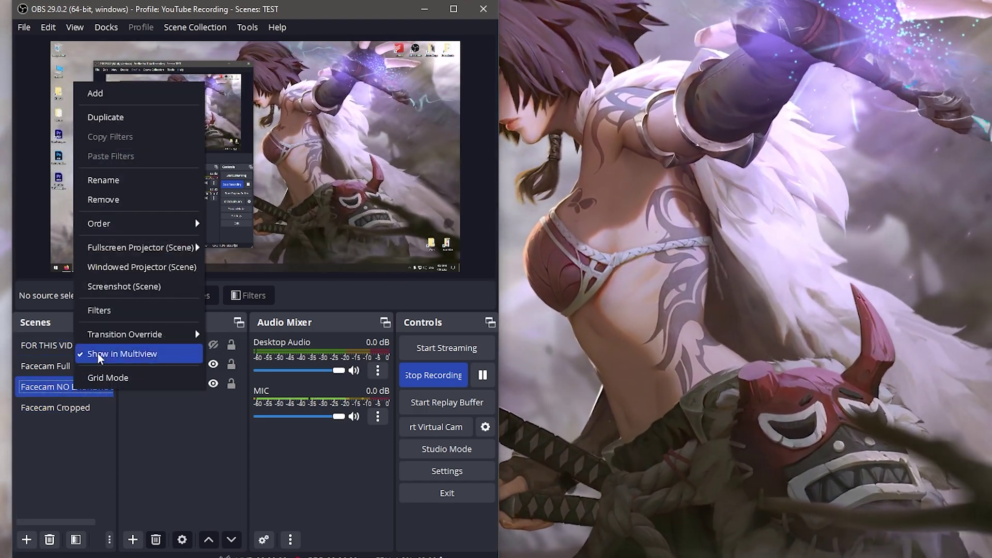
click(117, 312)
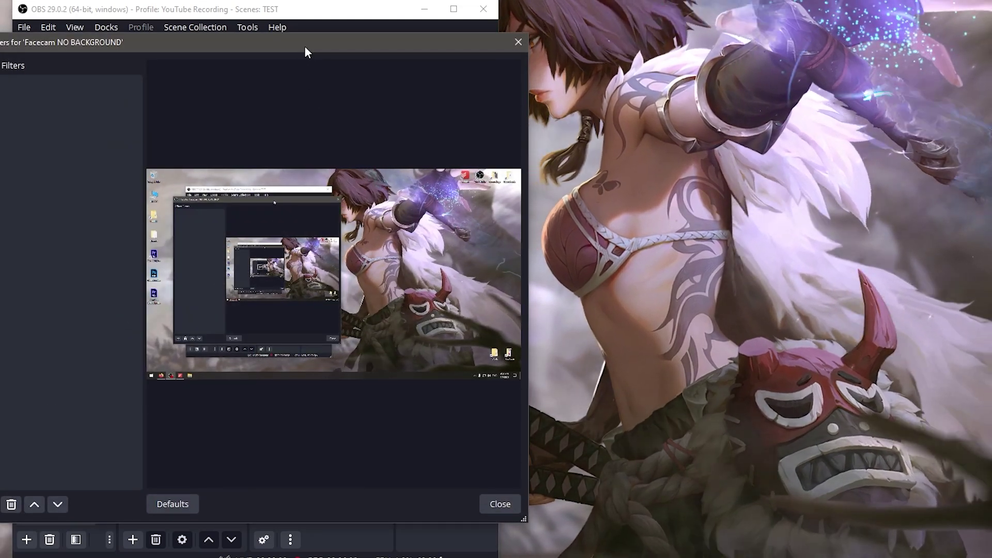
drag(304, 46, 333, 51)
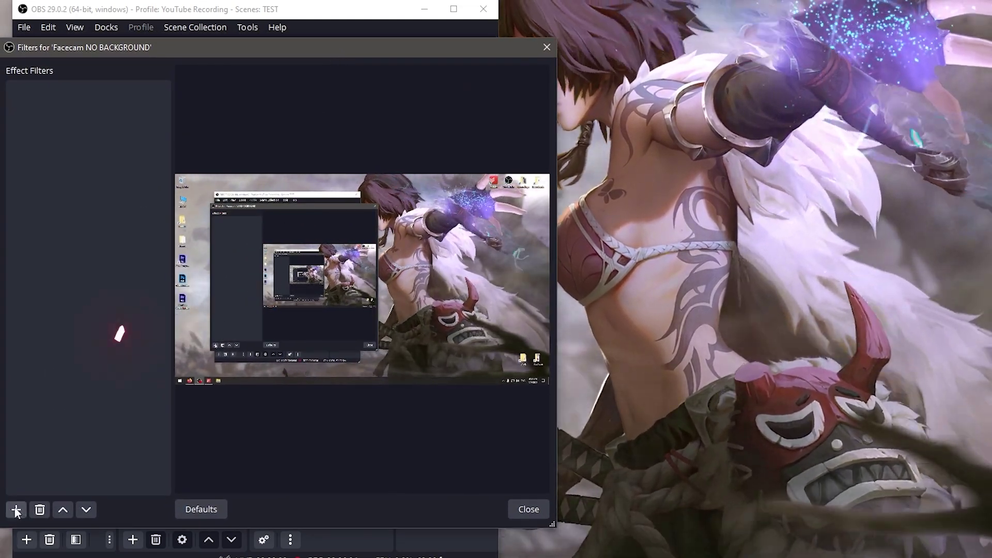
click(16, 510)
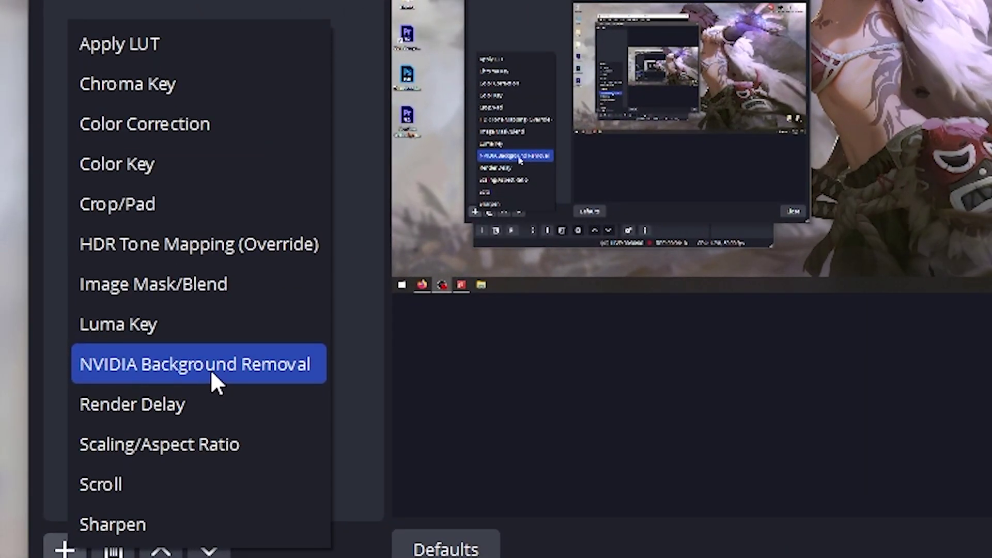
click(211, 372)
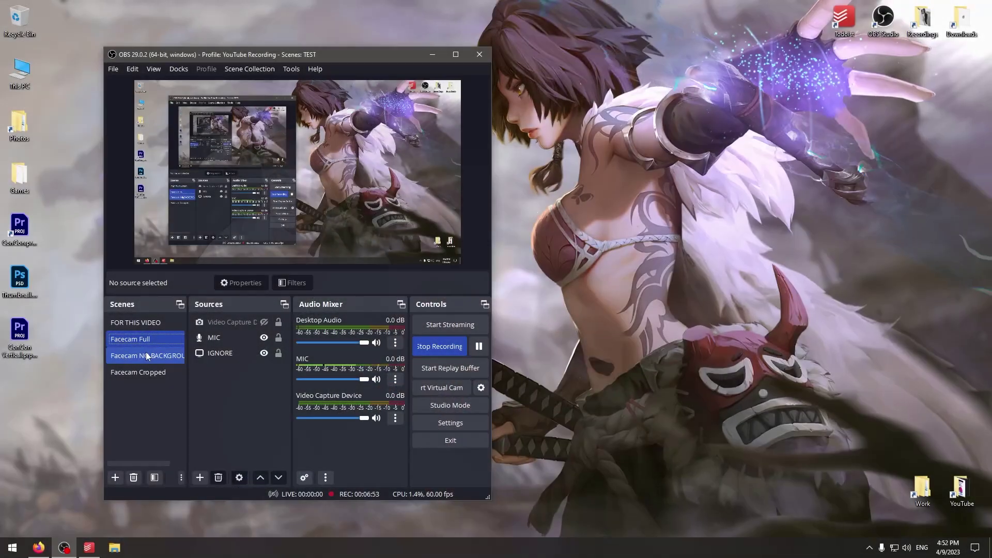
Step: Deselect the sources and make Facecam Cropped the active scene
click(218, 367)
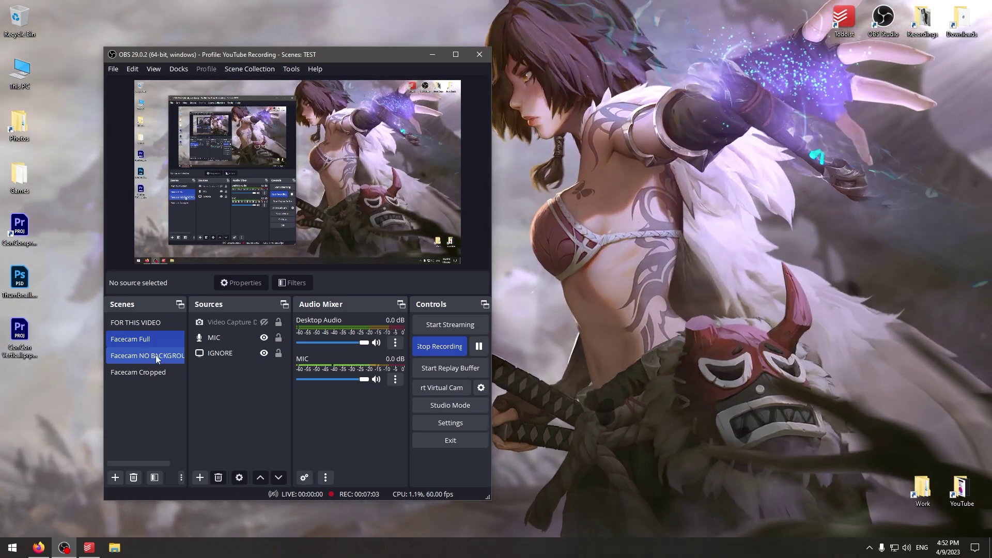
click(138, 372)
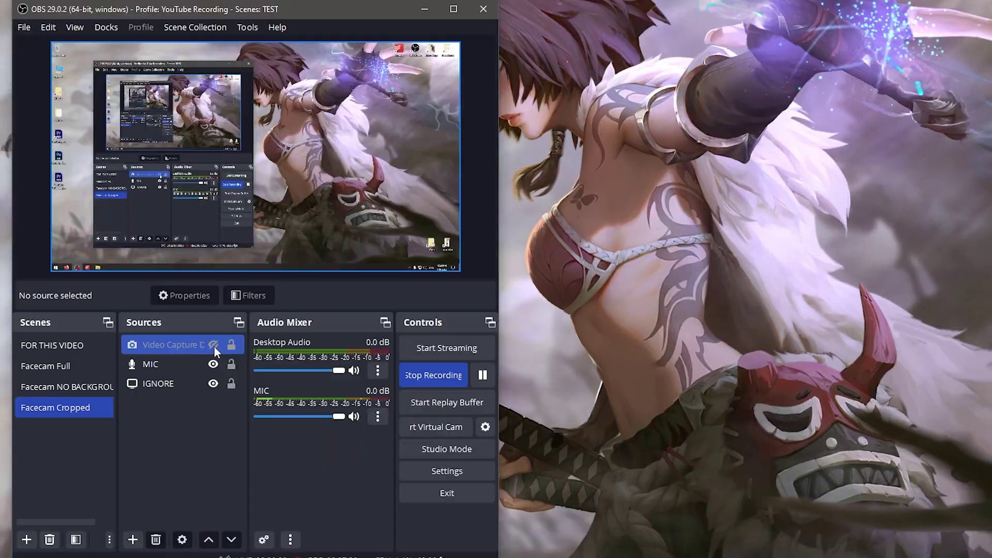
Step: Give the Facecam Cropped scene a Crop/Pad filter with Right crop set to 555
click(82, 426)
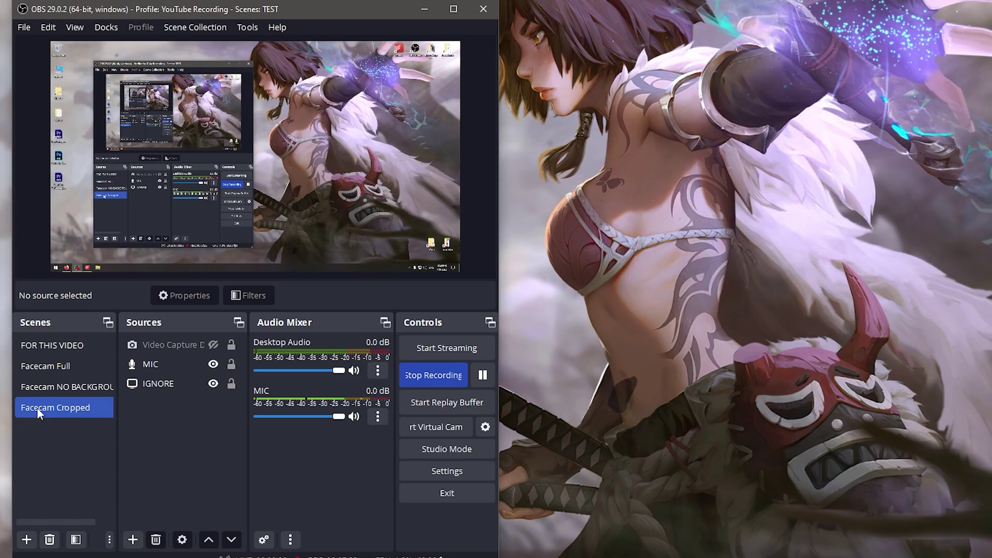
right_click(58, 407)
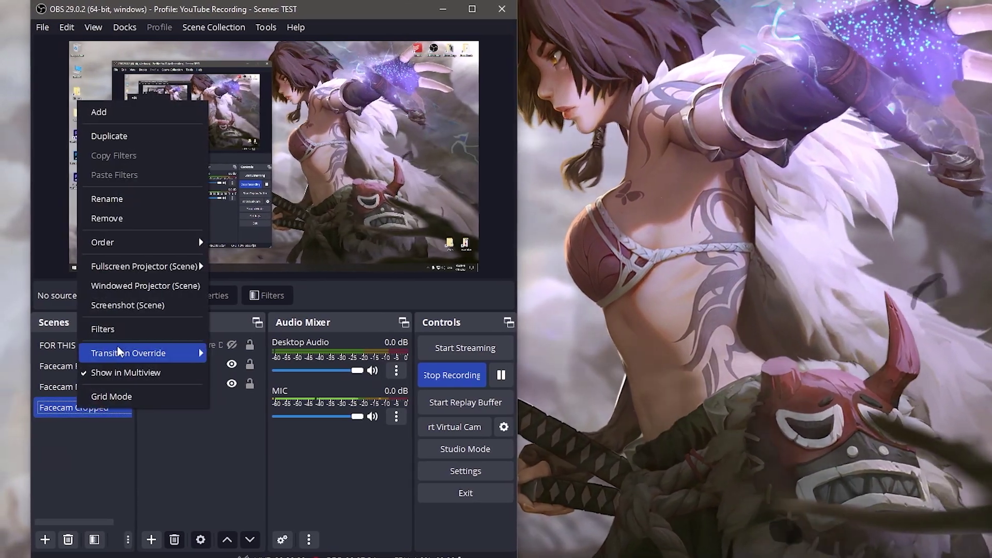
click(98, 198)
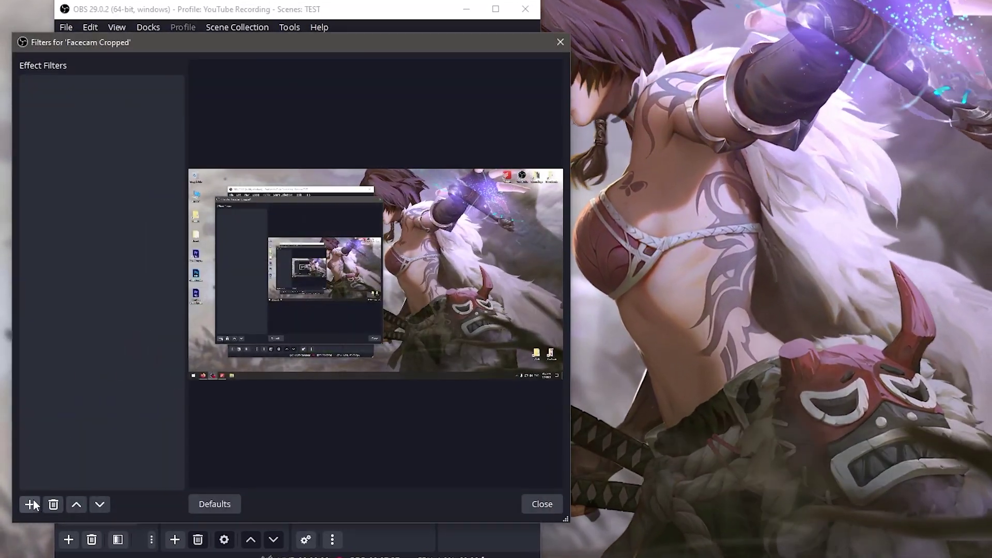
click(30, 505)
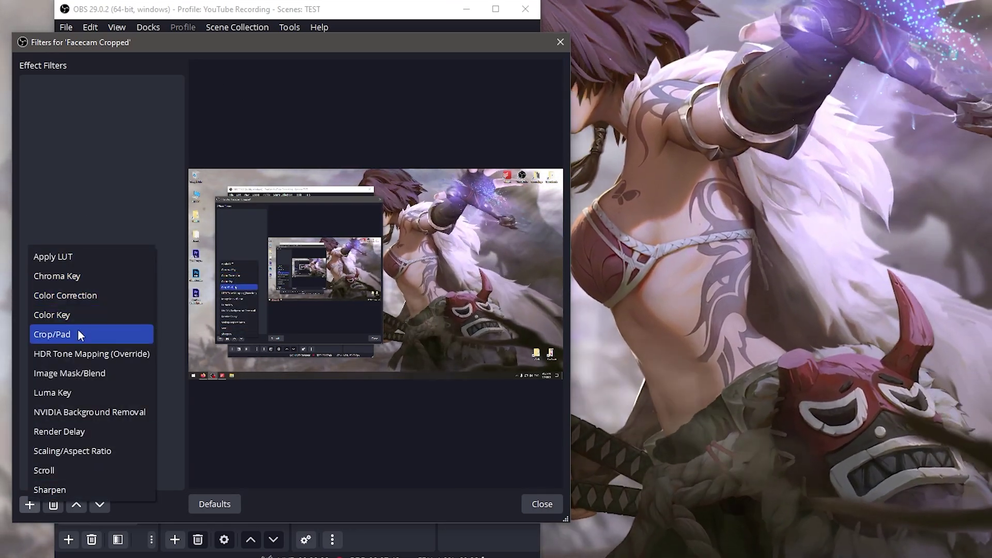
click(73, 335)
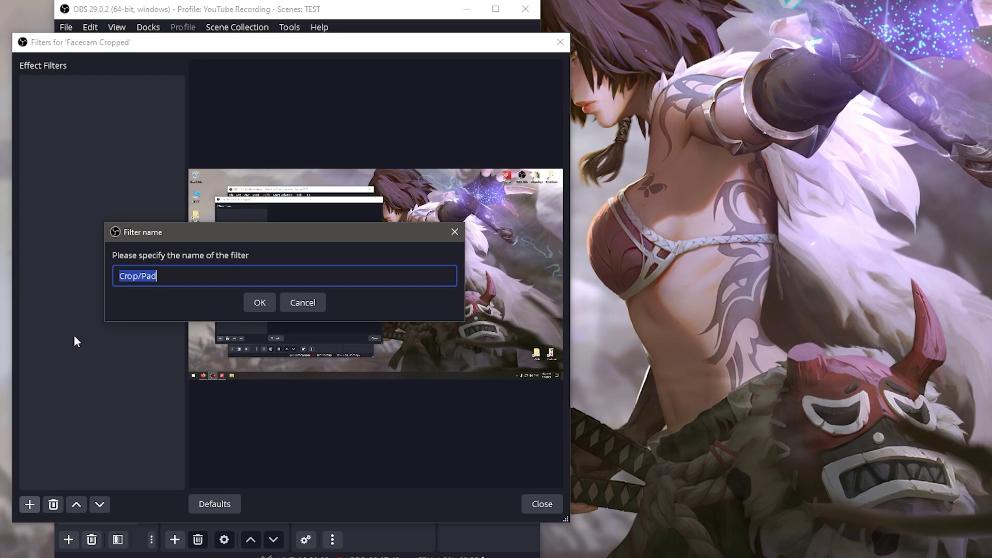
click(260, 303)
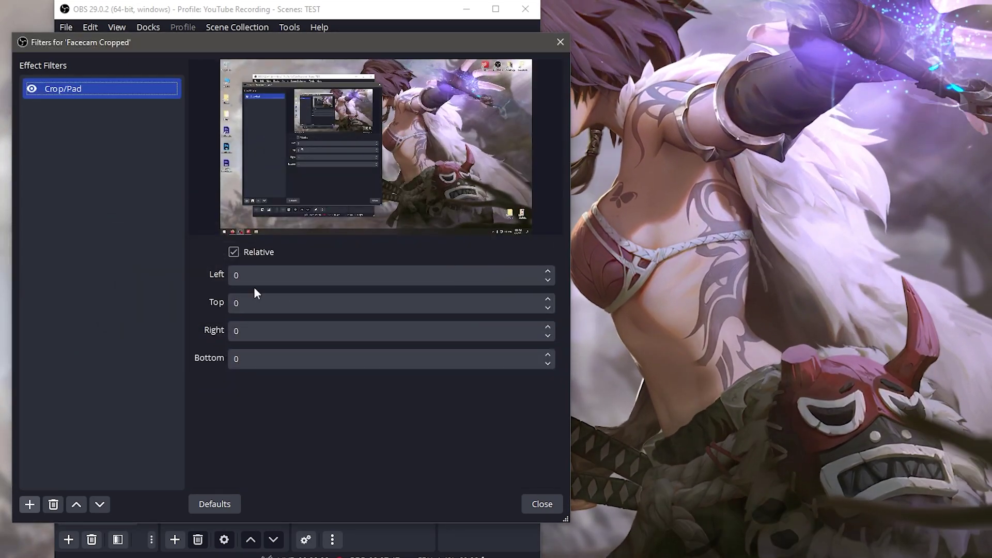
double_click(267, 279)
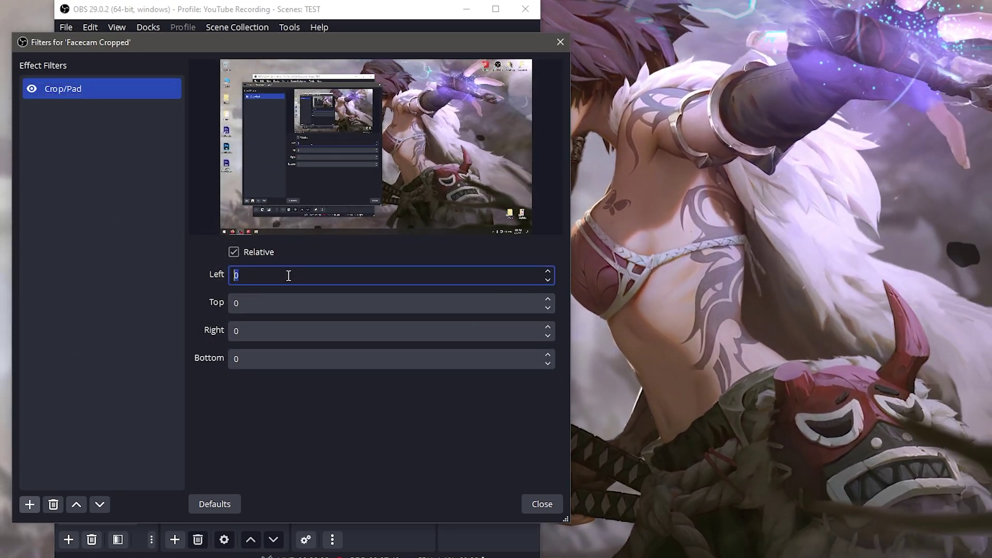
key(Tab)
key(Tab)
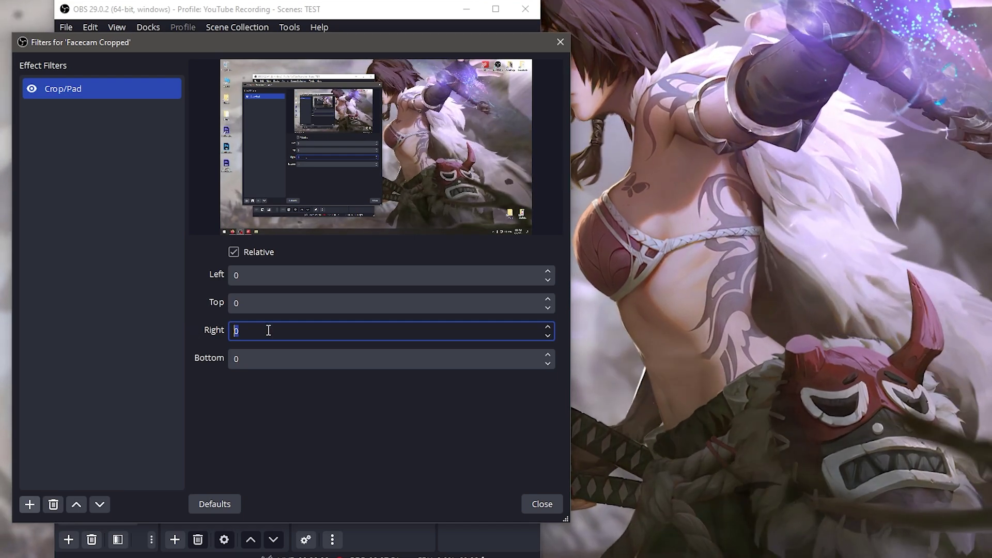
text(555)
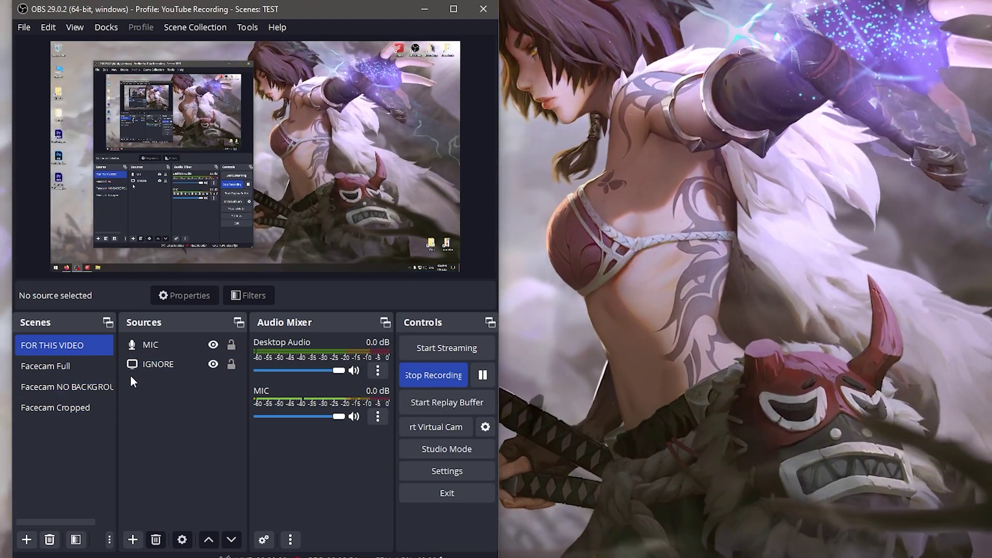
Step: Add the existing Facecam Full scene as a source in FOR THIS VIDEO
click(132, 366)
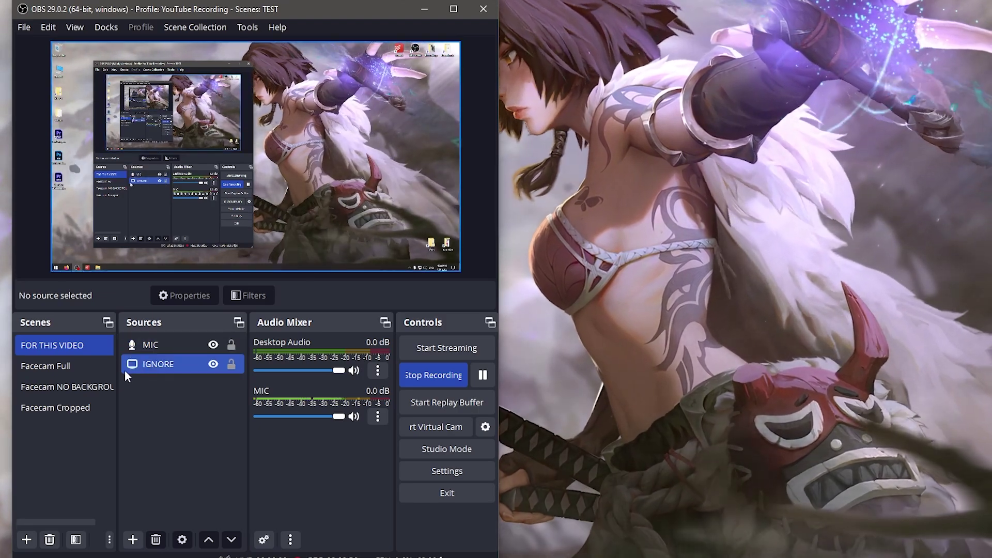
click(192, 377)
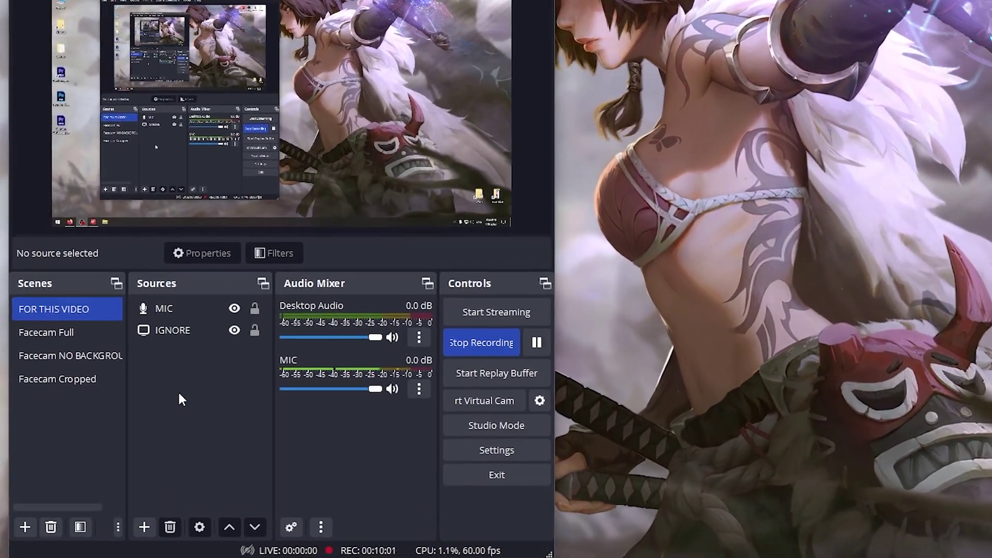
right_click(179, 422)
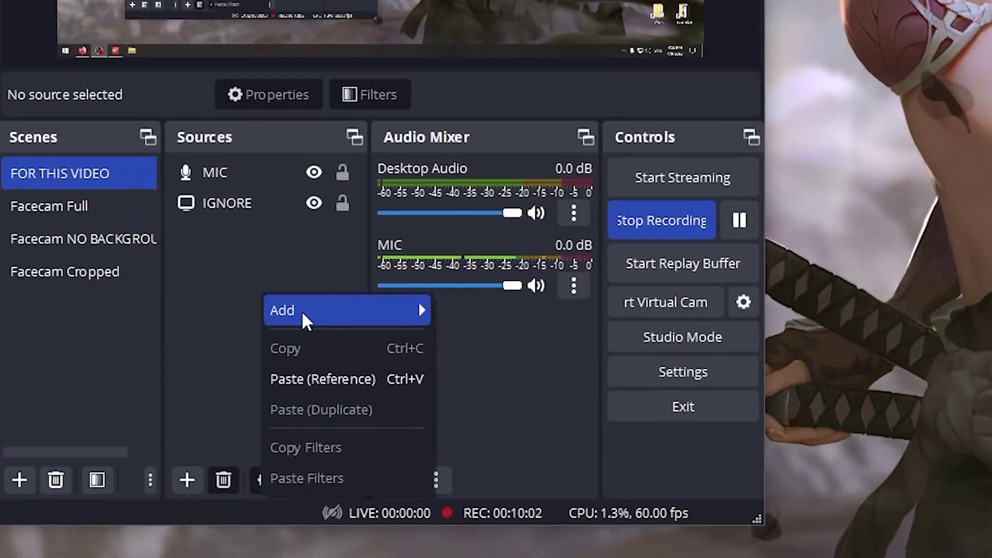
mouse_move(231, 437)
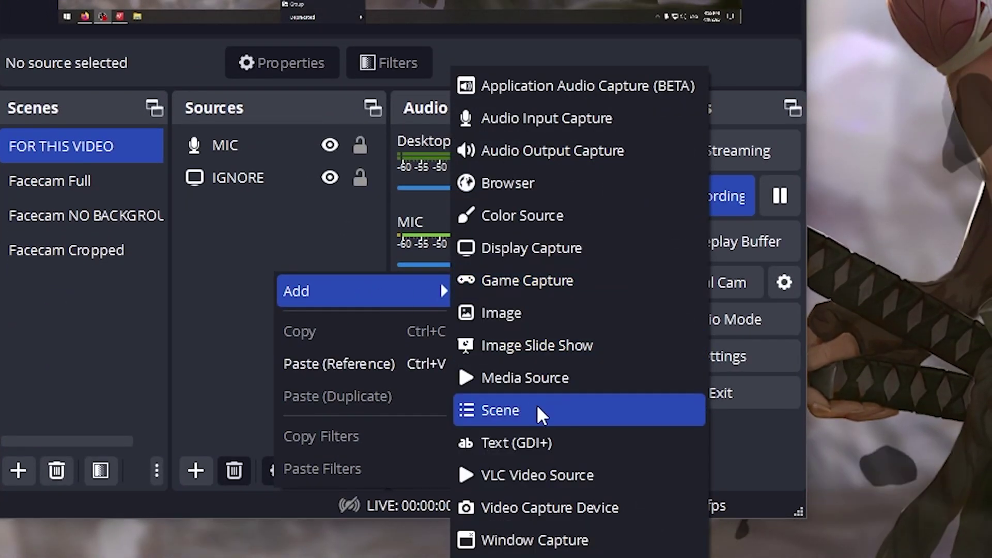
click(536, 404)
click(381, 328)
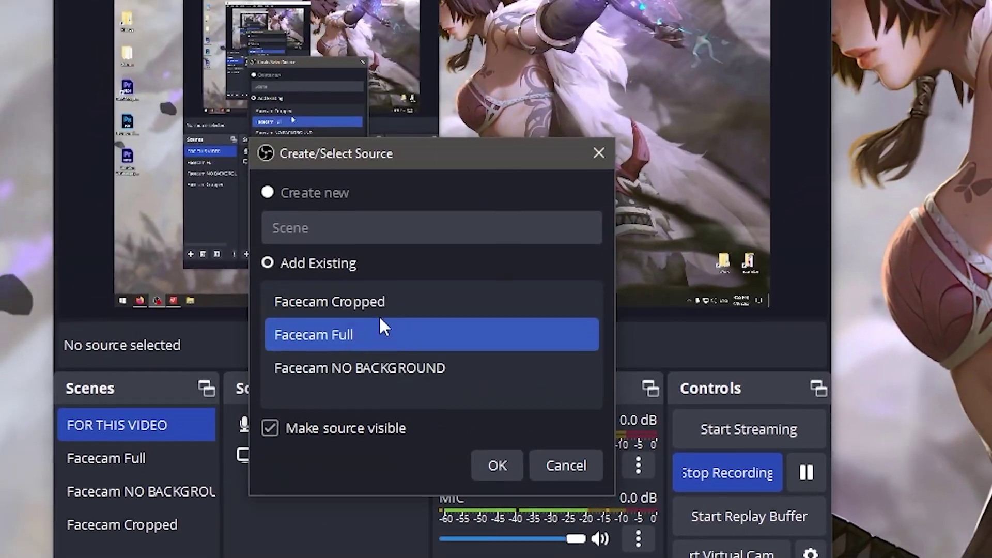
click(373, 376)
click(361, 341)
ctrl+click(358, 330)
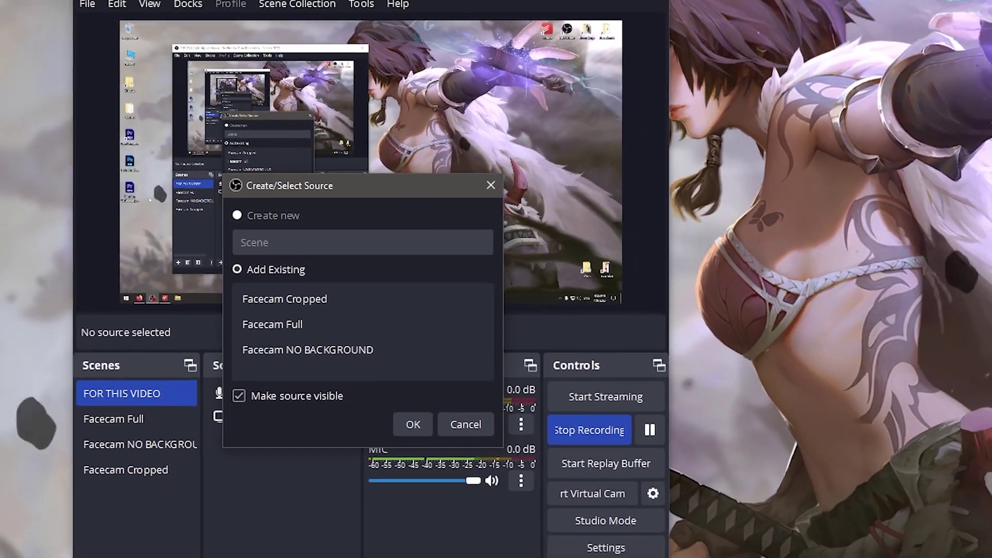
click(315, 331)
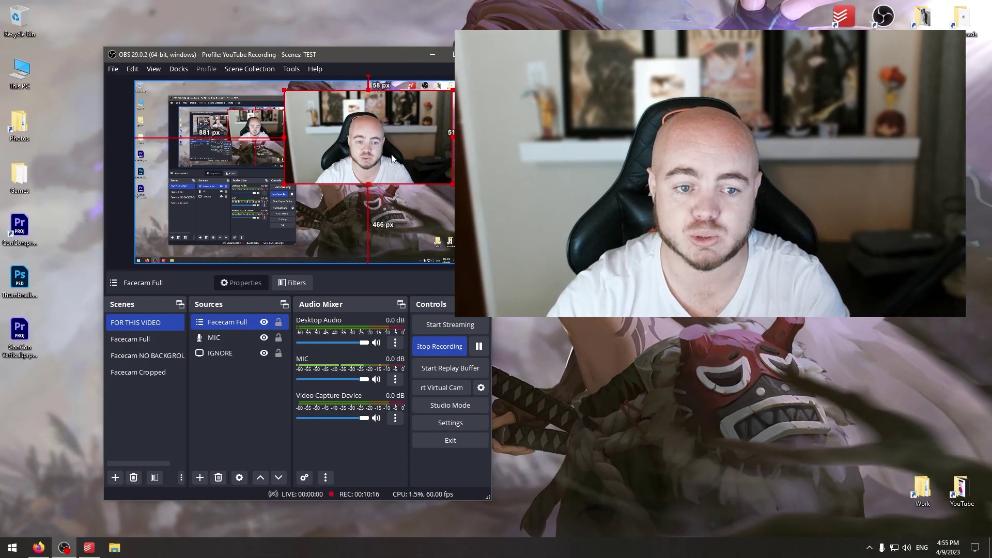
Step: Nudge the full facecam slightly, then add the existing Facecam NO BACKGROUND scene as a source
mouse_move(383, 143)
mouse_down()
mouse_move(373, 172)
mouse_move(417, 133)
mouse_move(384, 139)
mouse_up()
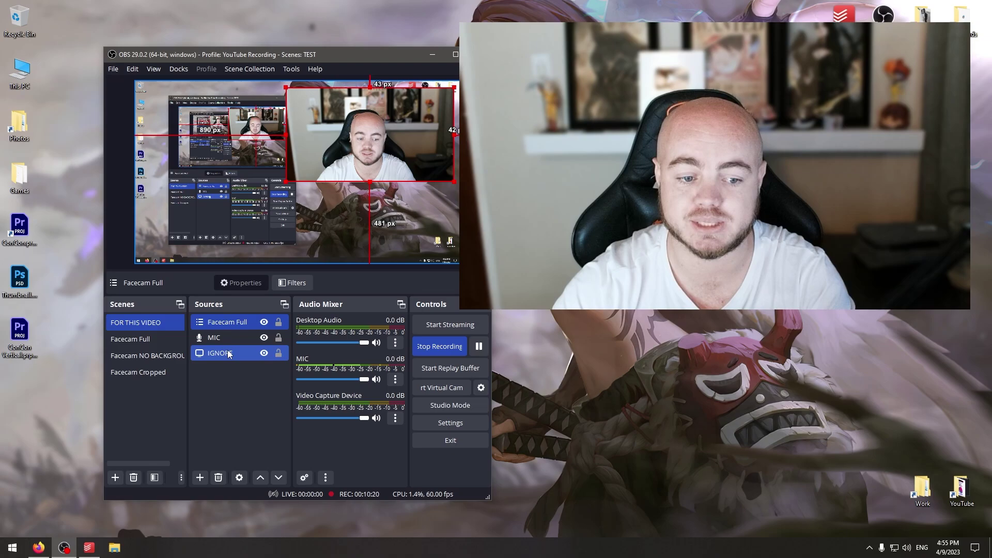
right_click(232, 337)
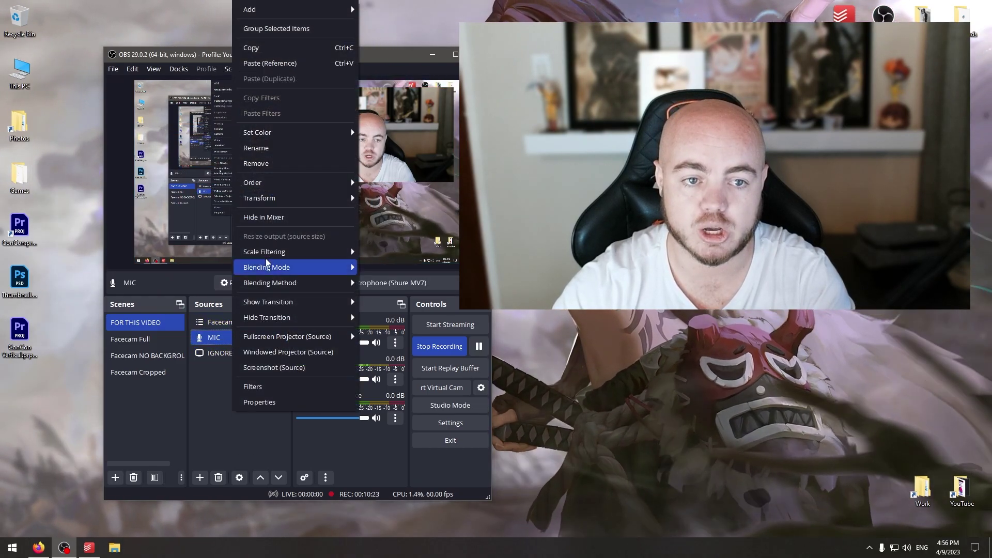
mouse_move(318, 14)
click(392, 164)
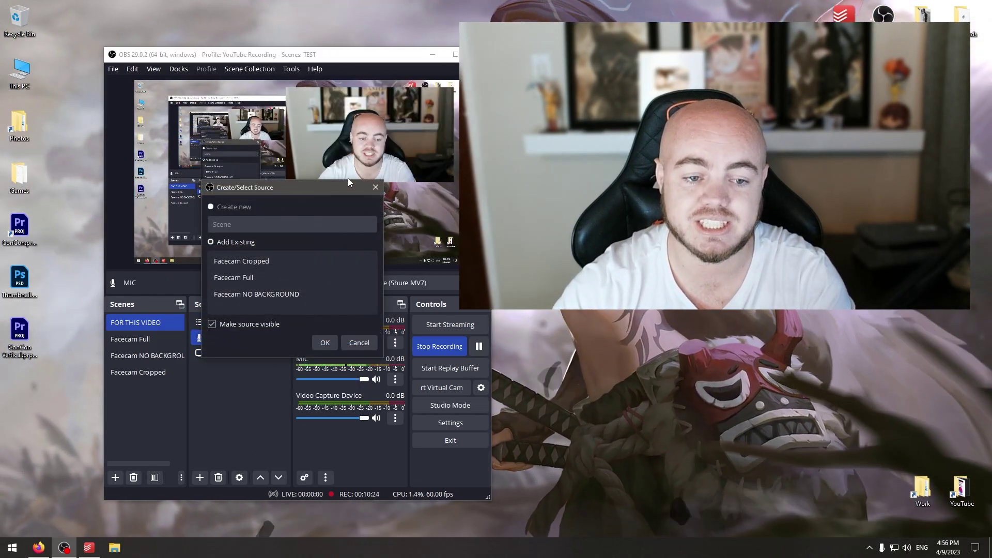
click(263, 295)
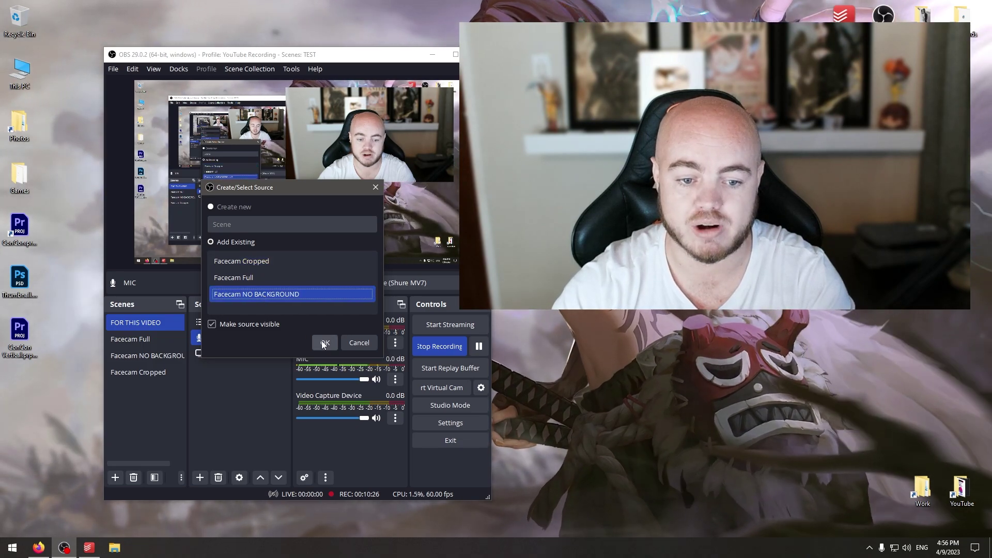
click(324, 342)
Step: Shrink the background-removed facecam and place it bottom-right beneath Facecam Full
drag(458, 264, 306, 178)
drag(219, 151, 394, 226)
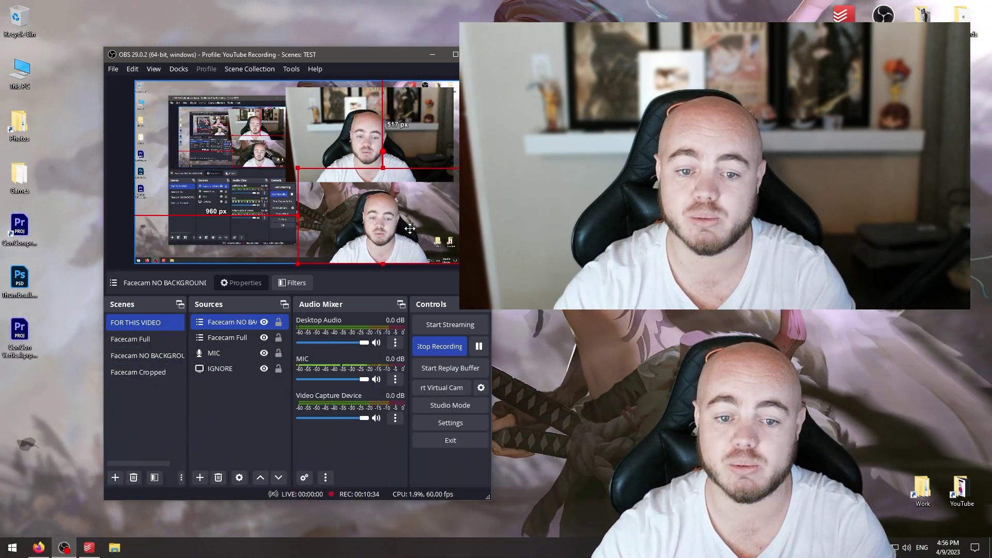
click(257, 407)
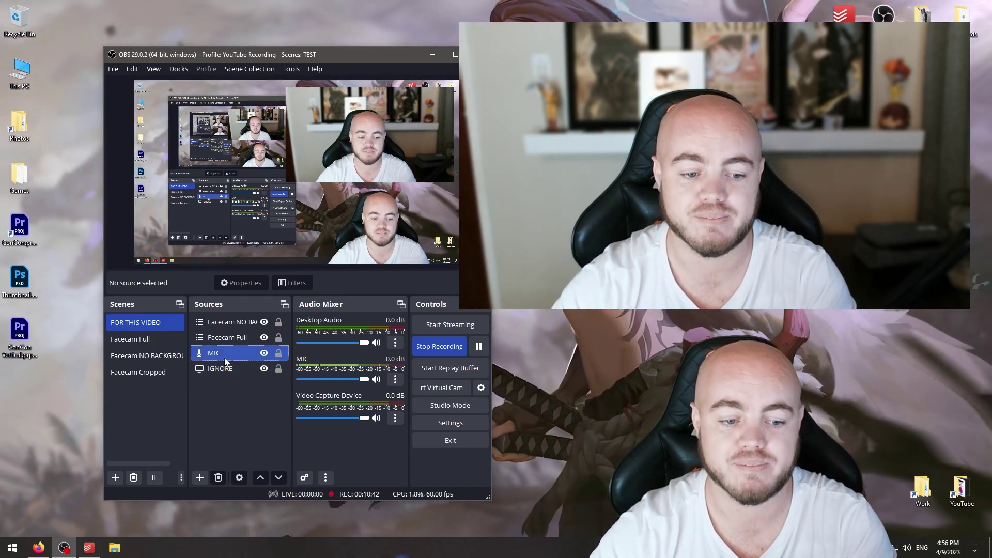
Step: Add the existing Facecam Cropped scene as a source, then shrink it and position it beside the other facecams
click(230, 339)
right_click(231, 339)
mouse_move(296, 14)
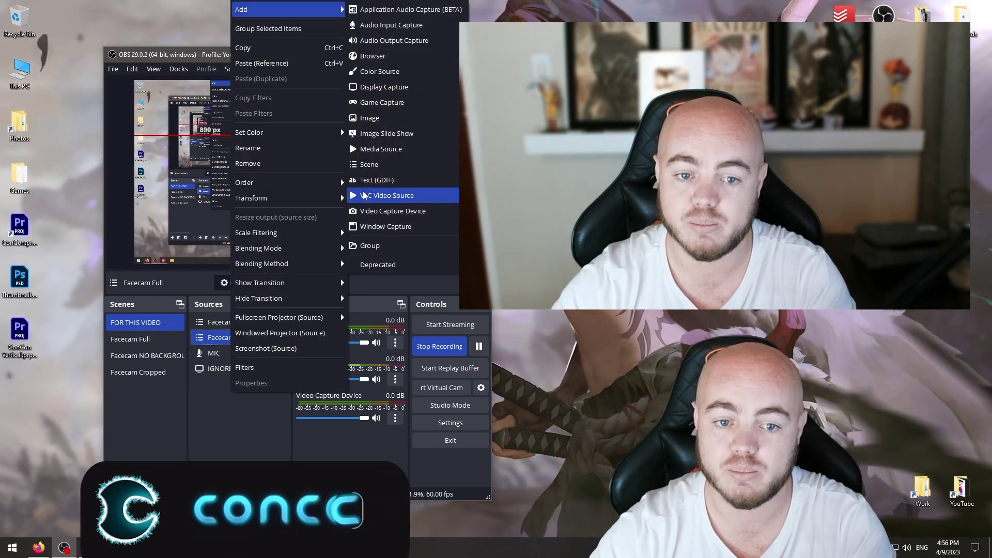
click(380, 171)
click(271, 260)
click(265, 278)
click(272, 263)
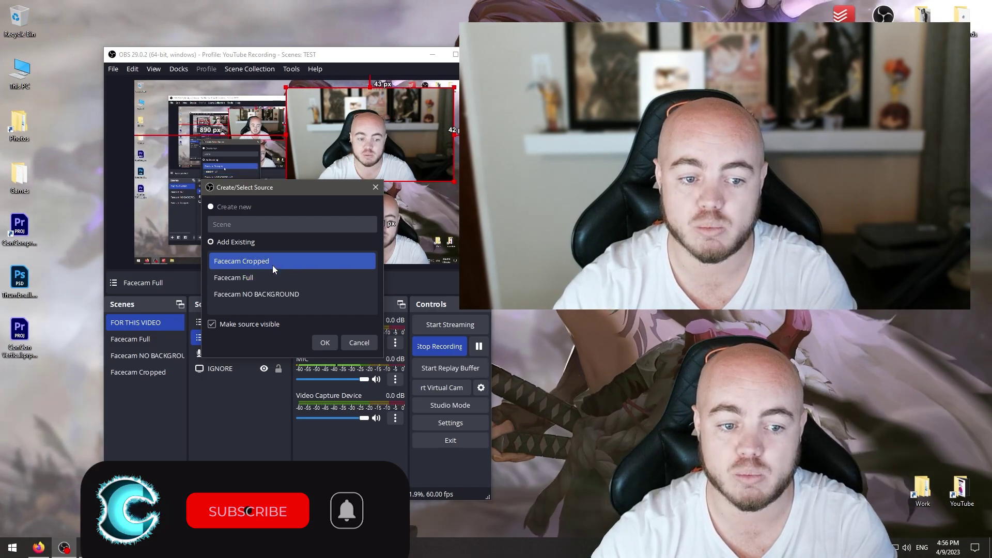
click(325, 343)
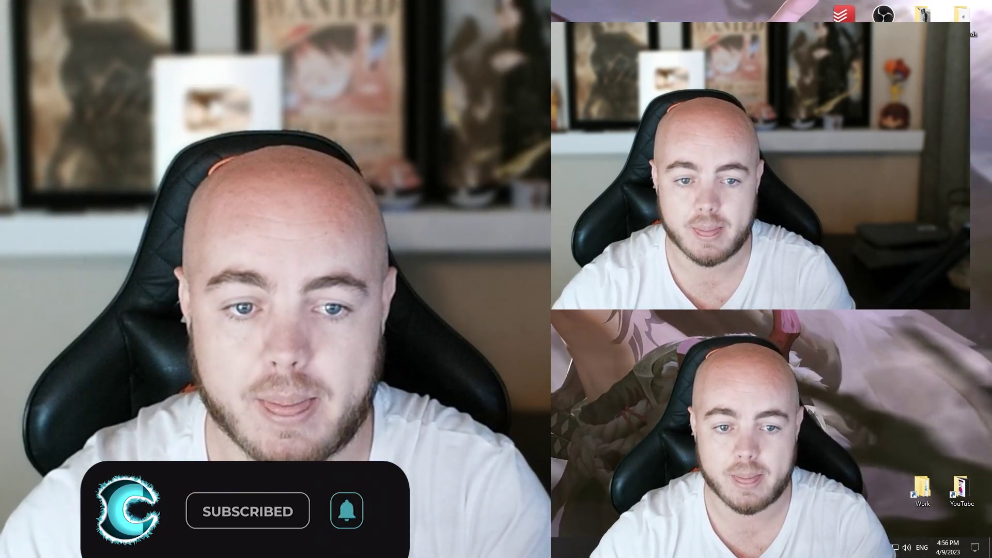
drag(136, 81, 149, 149)
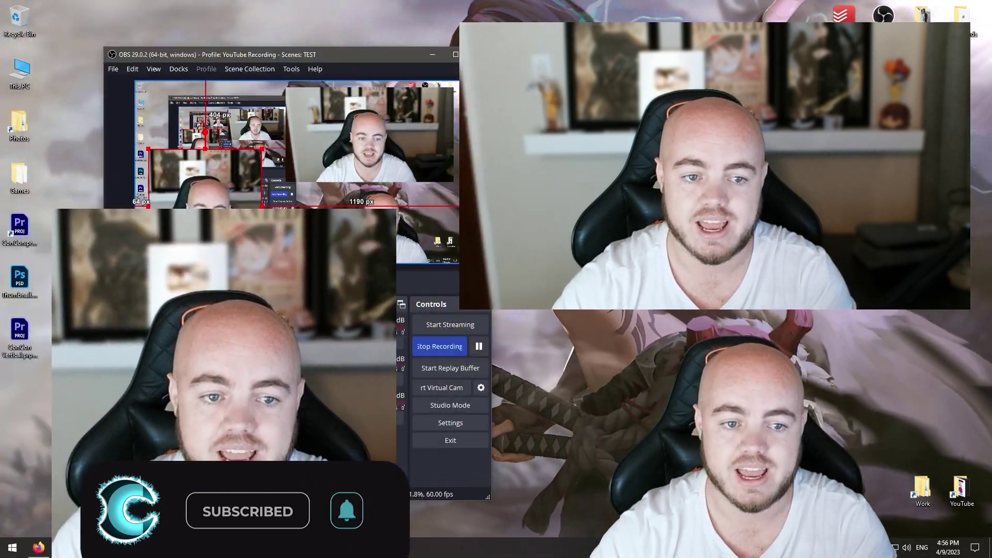
drag(234, 217, 255, 172)
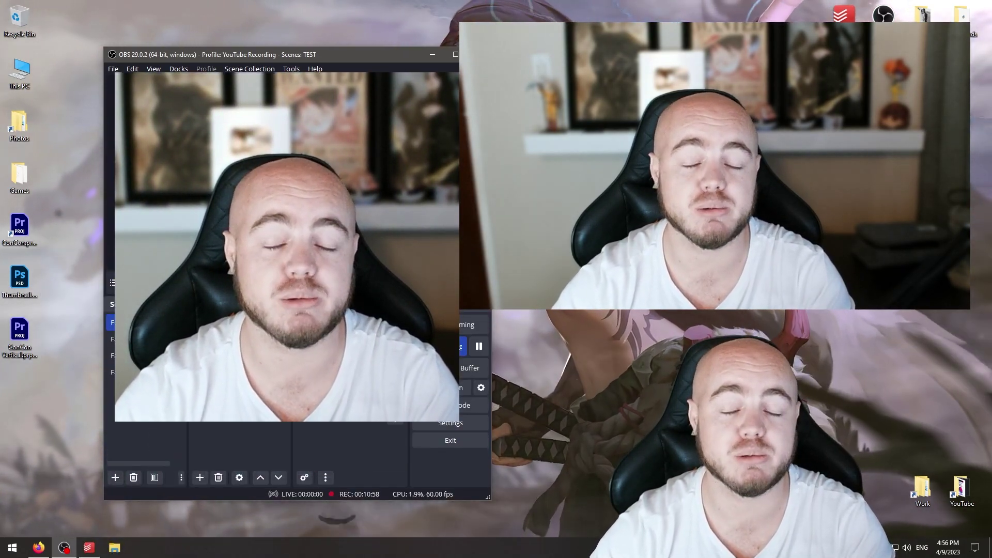